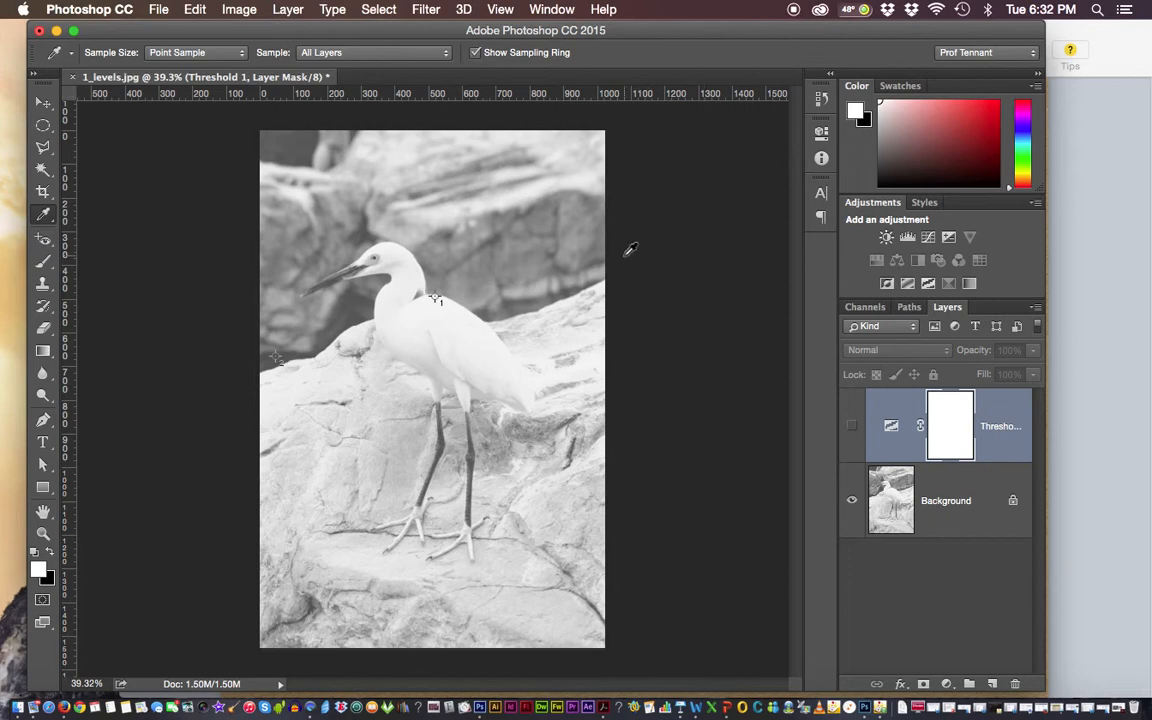
# Step: Choose the Eyedropper tool and set its sample size to 3 by 3 Average
pyautogui.click(43, 218)
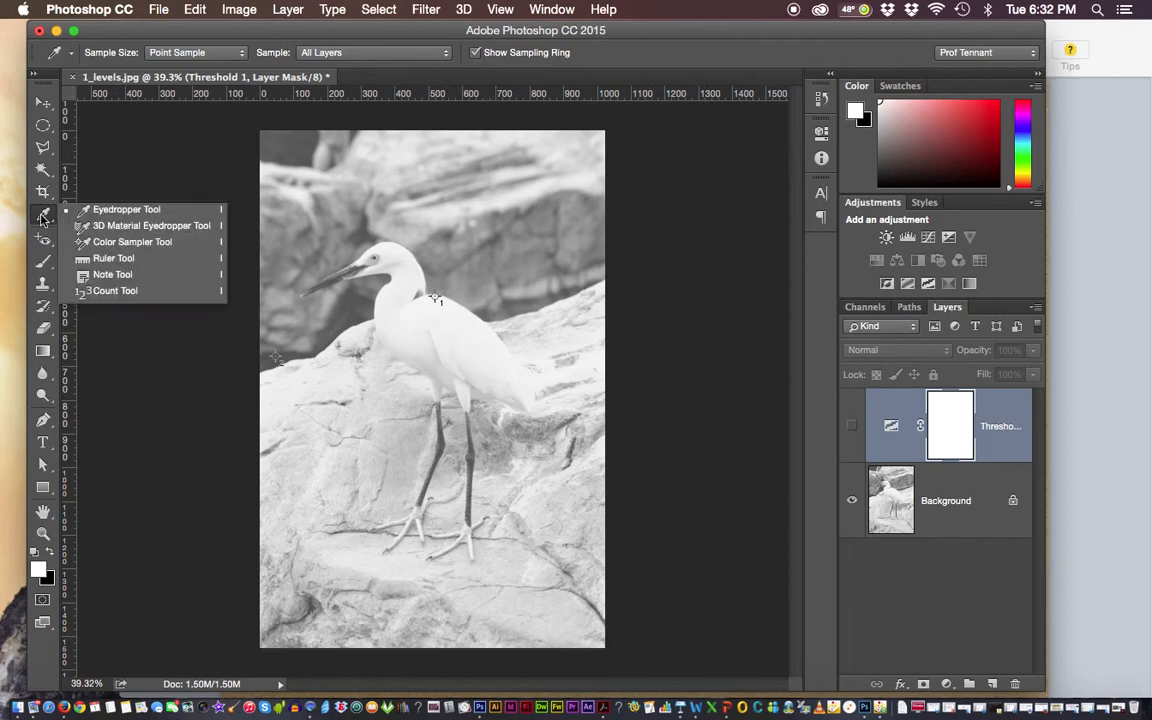
pyautogui.click(111, 212)
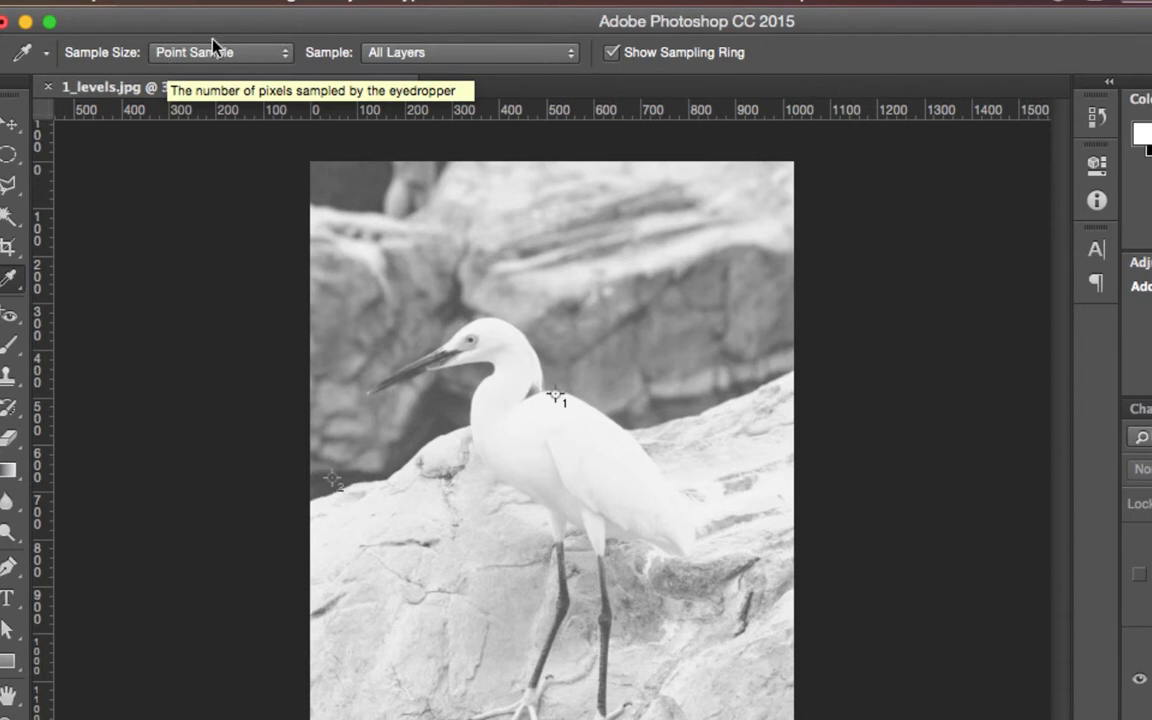
pyautogui.click(284, 55)
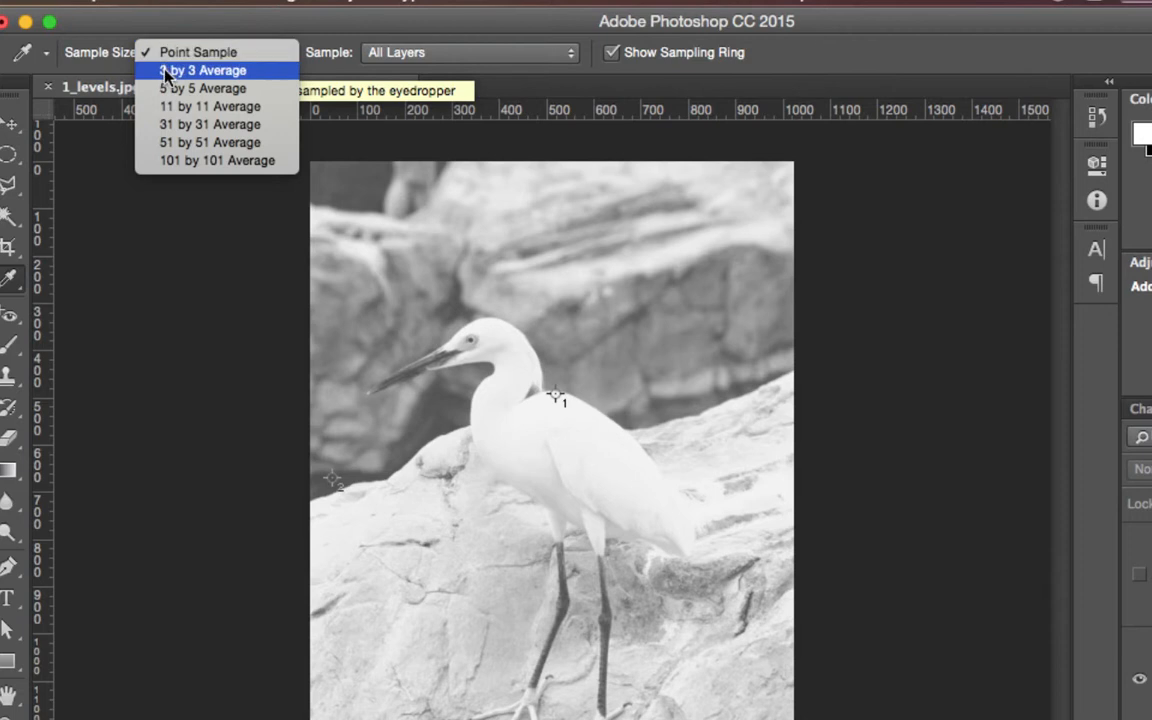
pyautogui.click(203, 74)
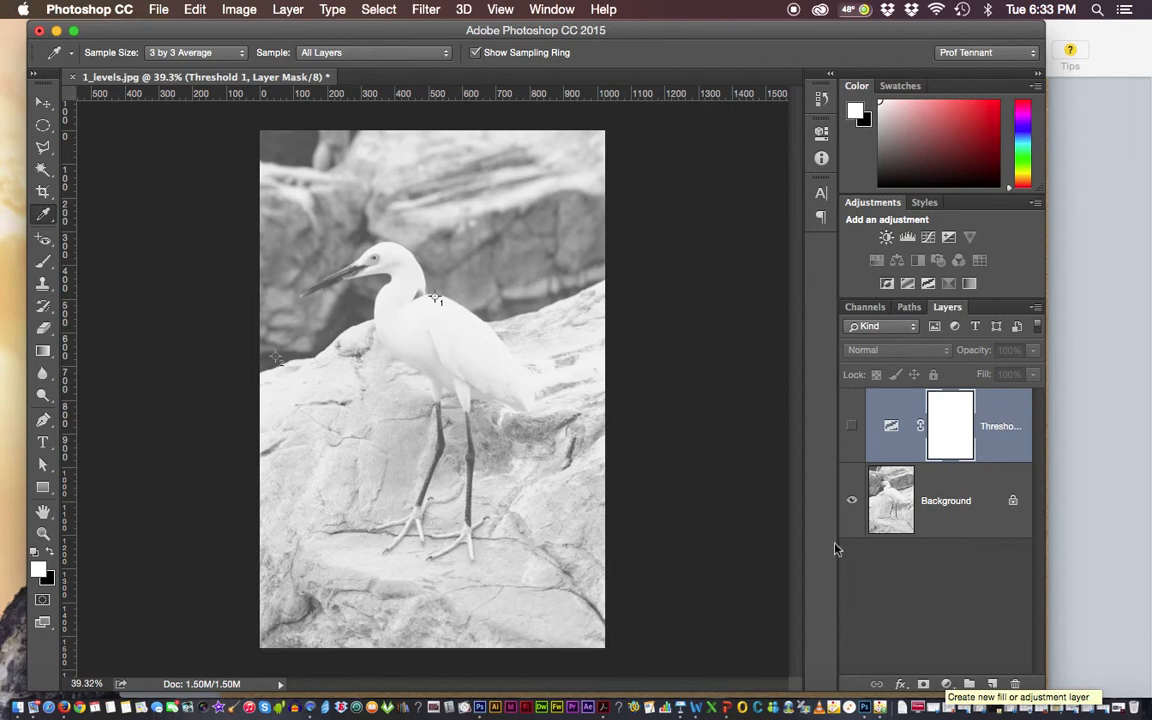
pyautogui.click(239, 12)
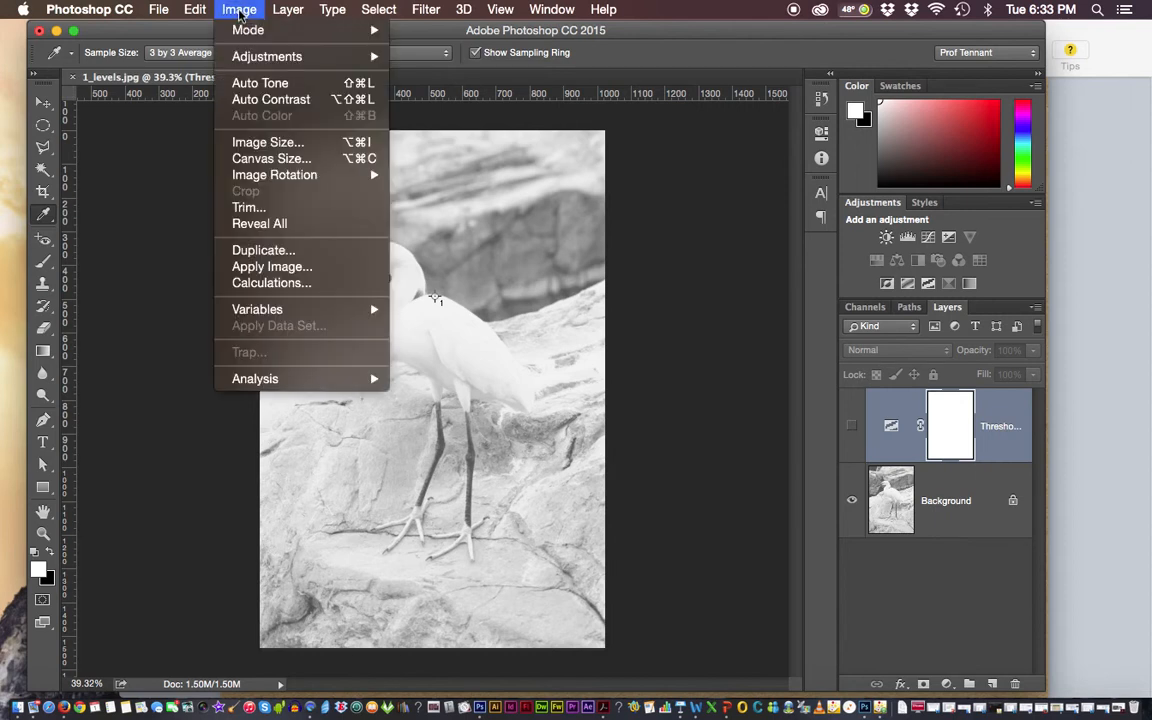
pyautogui.moveTo(251, 59)
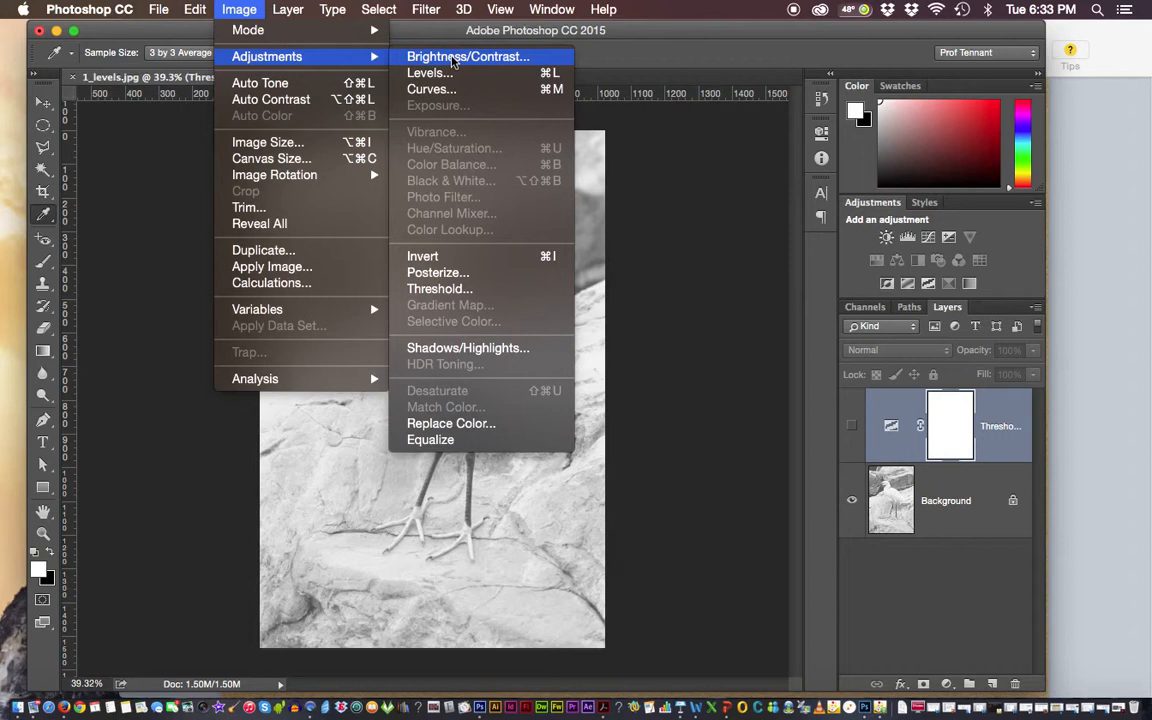
pyautogui.click(173, 52)
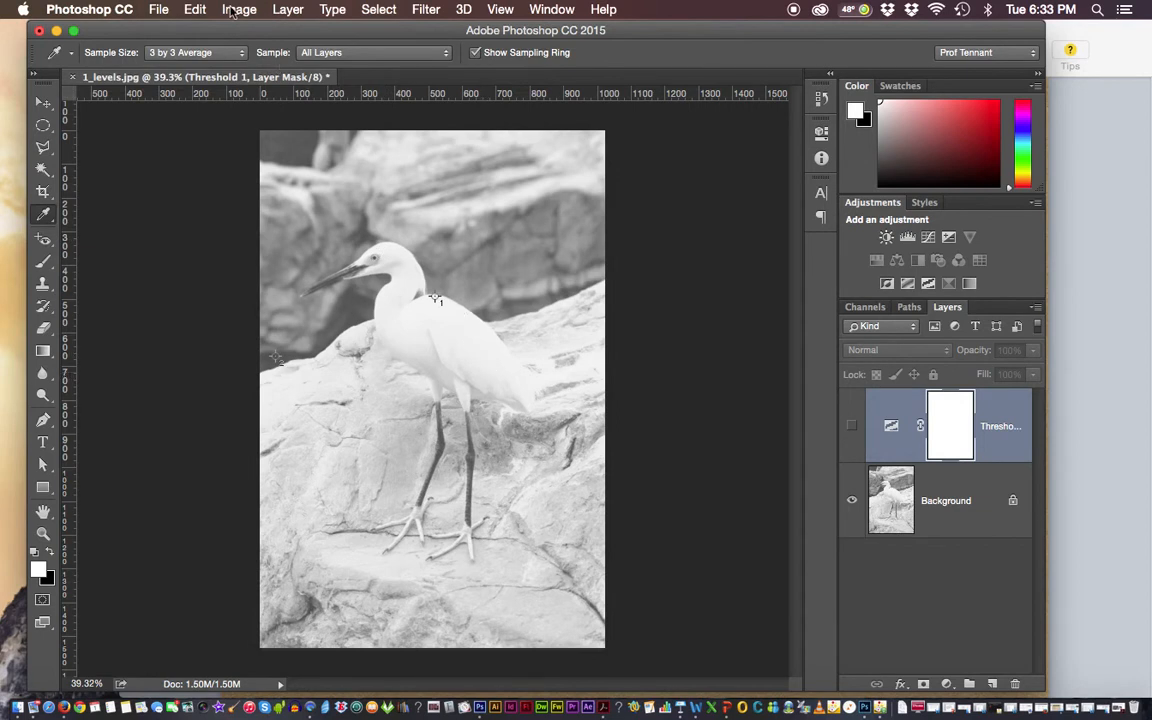
pyautogui.click(154, 12)
pyautogui.moveTo(230, 9)
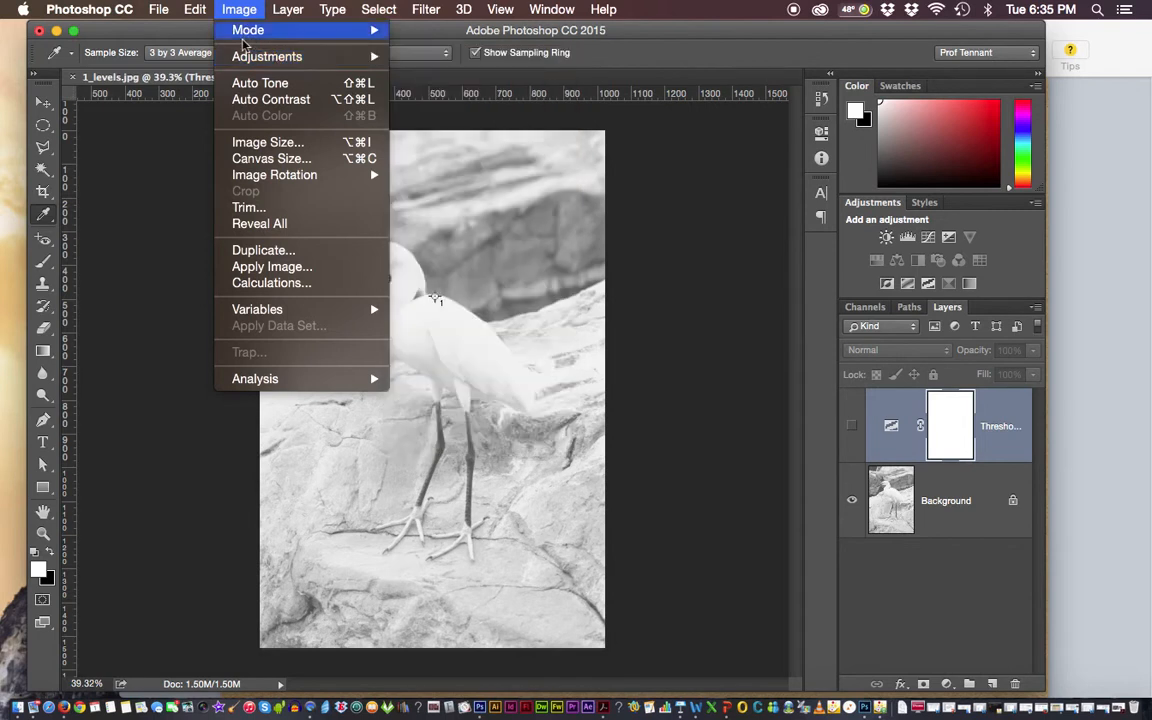
pyautogui.moveTo(255, 56)
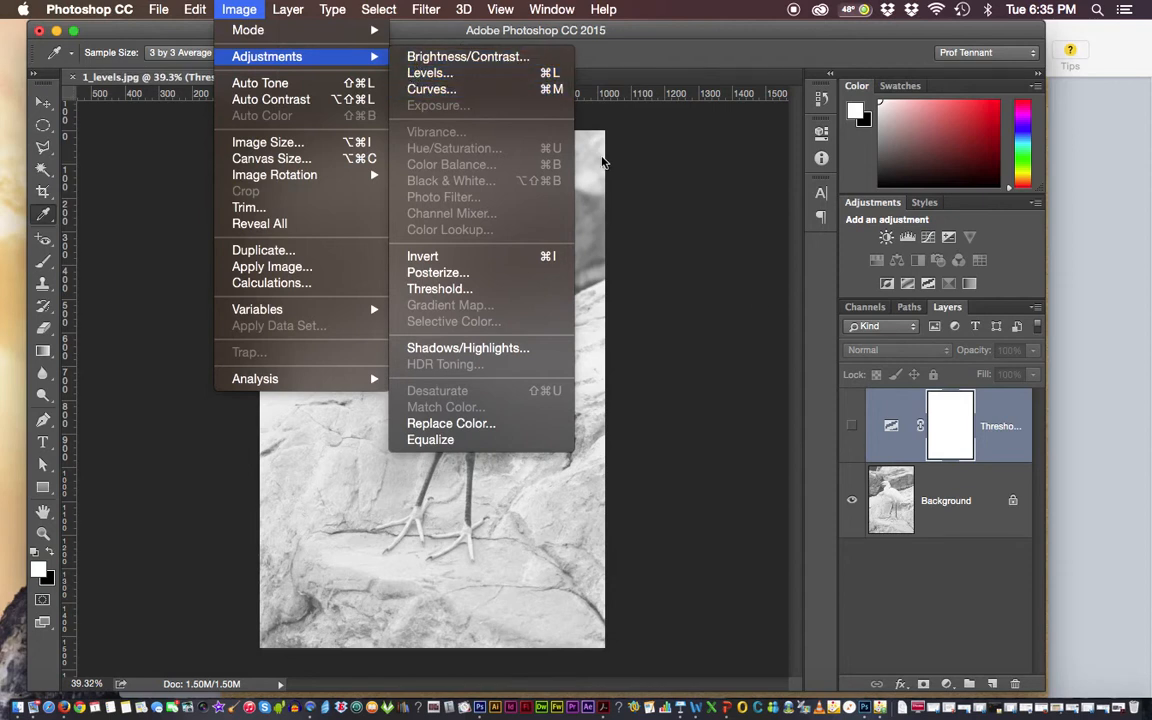
pyautogui.click(857, 497)
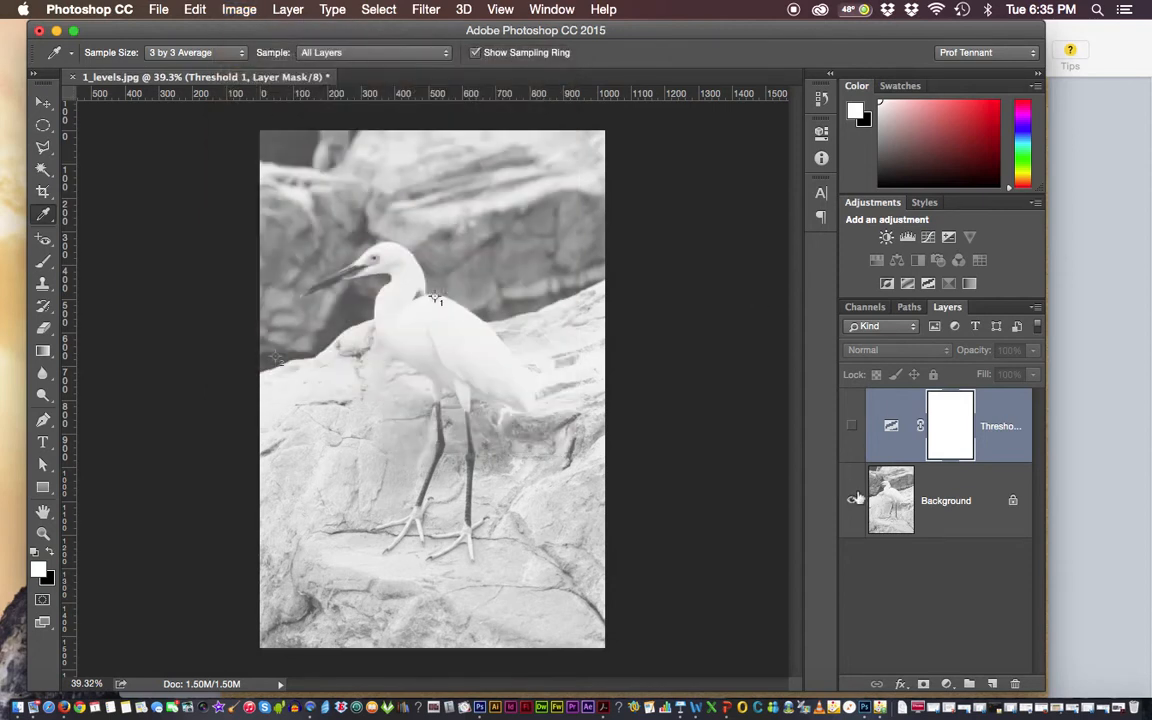
# Step: Add a Levels adjustment layer above the hidden Threshold layer
pyautogui.click(946, 685)
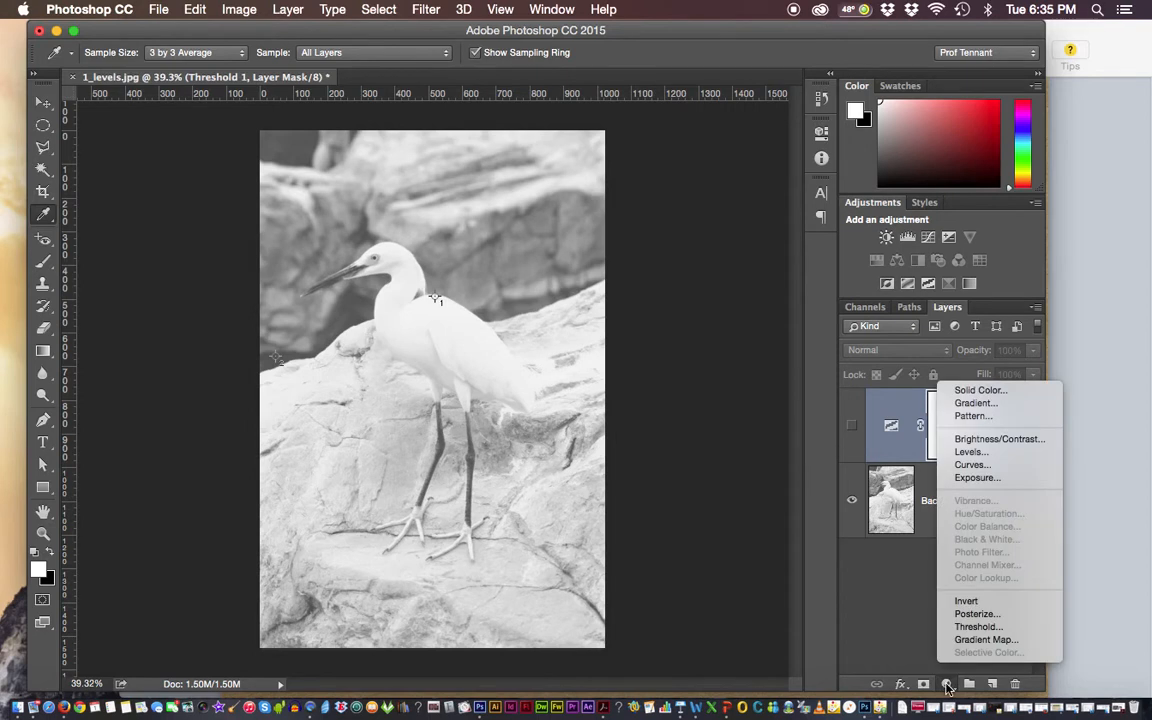
pyautogui.click(946, 685)
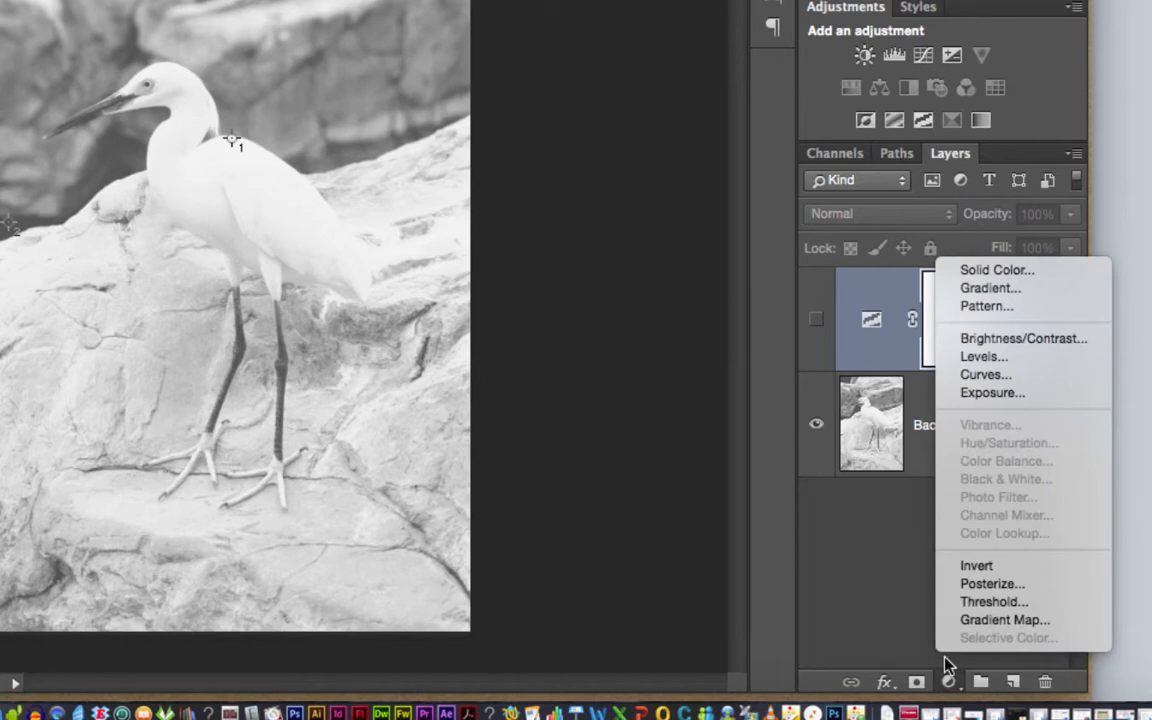
pyautogui.click(972, 357)
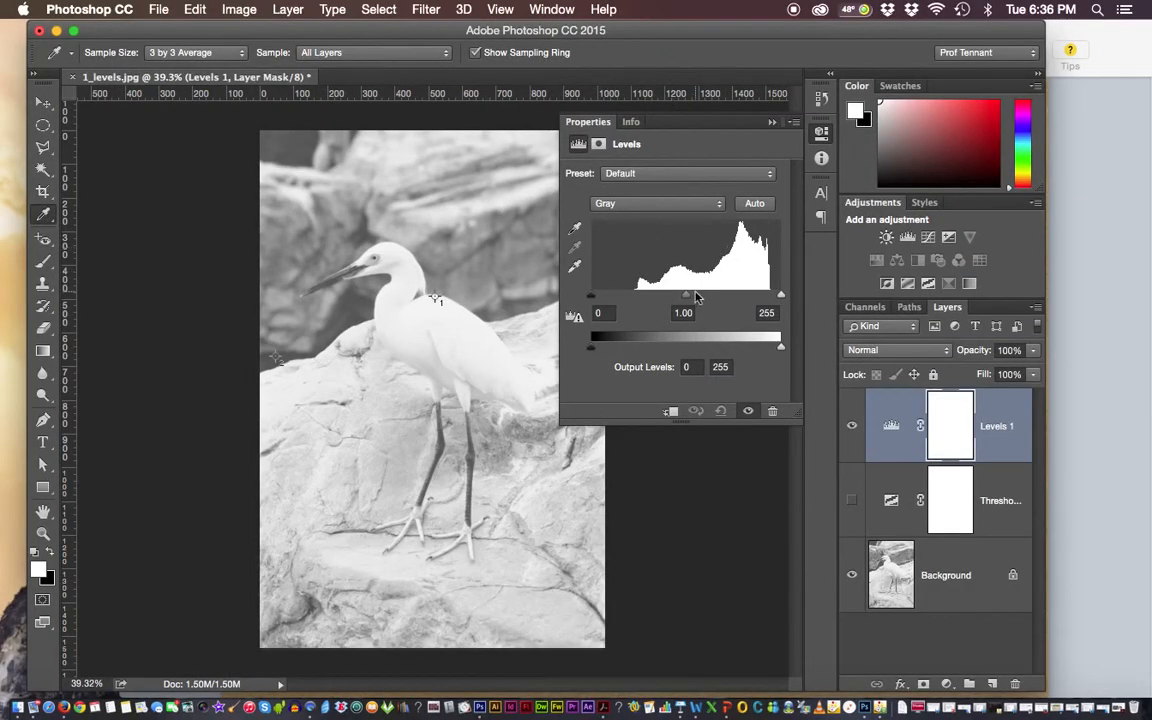
# Step: Try the Levels midtone input at 0.41, and reopen the adjustment to change it to 0.86
pyautogui.moveTo(686, 298); pyautogui.dragTo(734, 296)
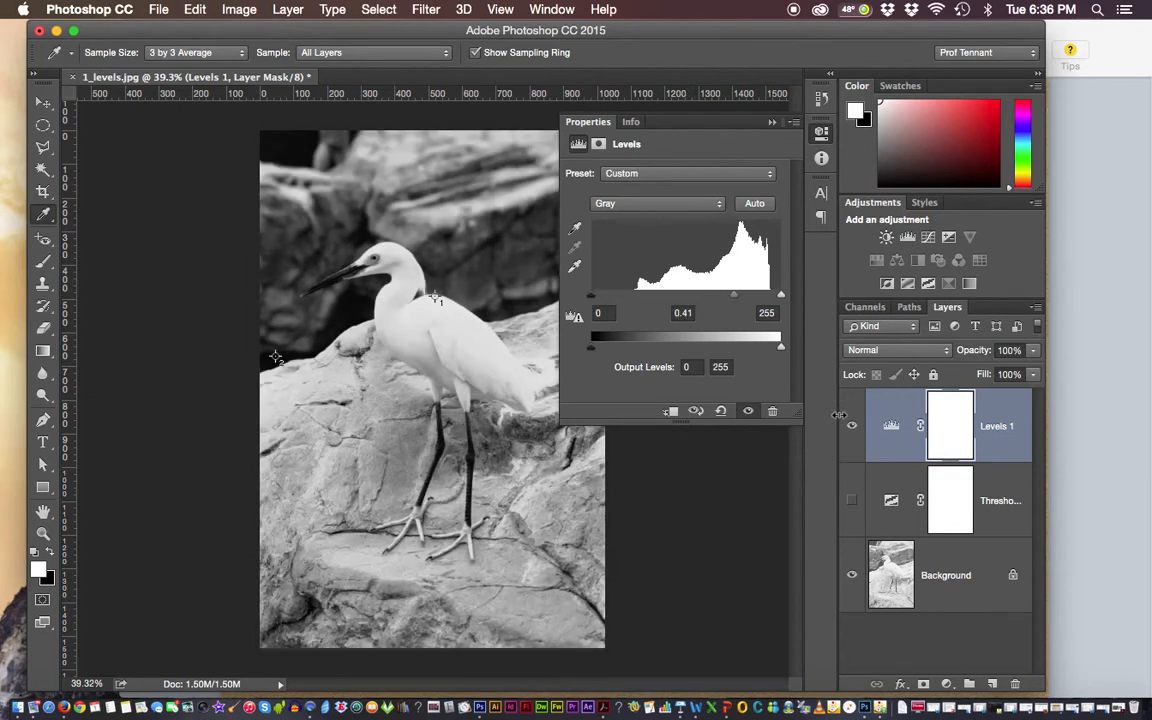
pyautogui.click(772, 122)
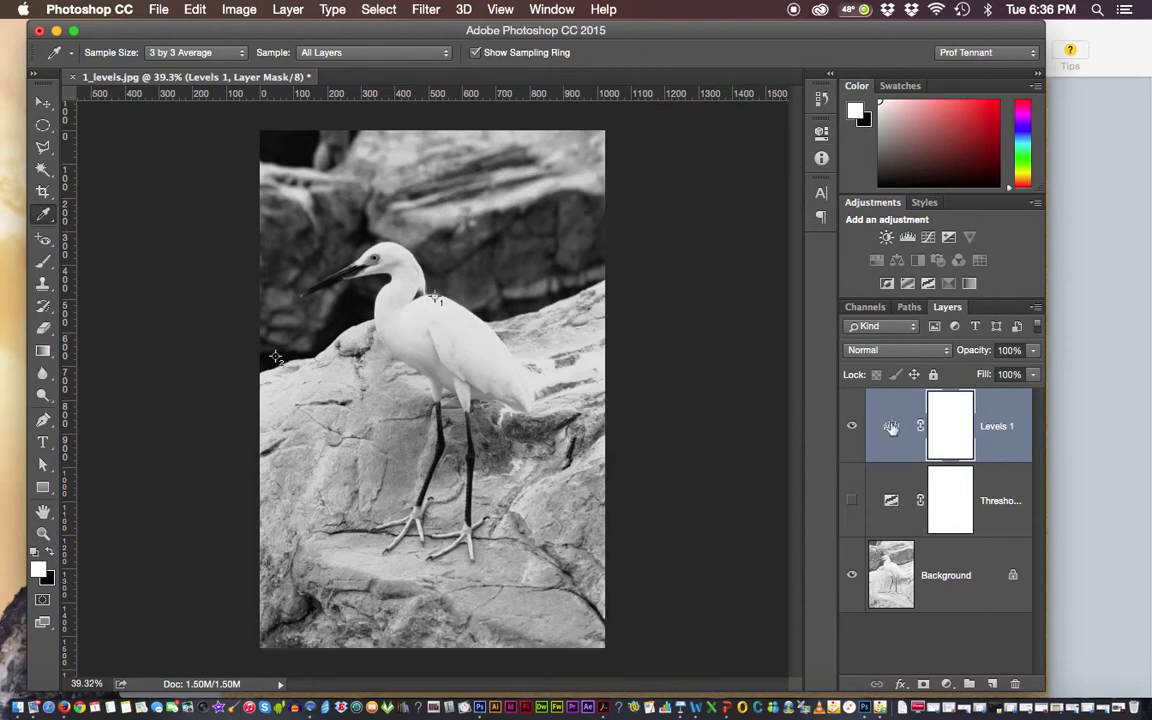
pyautogui.doubleClick(891, 426)
pyautogui.moveTo(733, 296); pyautogui.dragTo(694, 298)
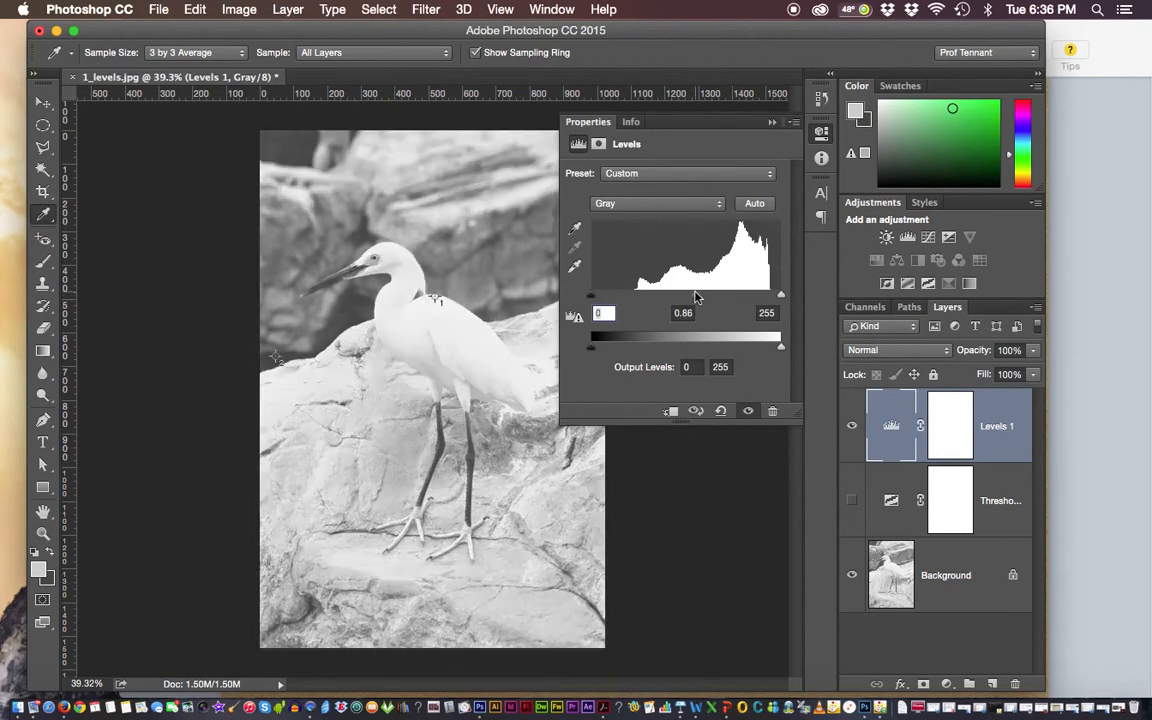
# Step: Restore the midtone input of the Levels adjustment to 1.00
pyautogui.click(238, 10)
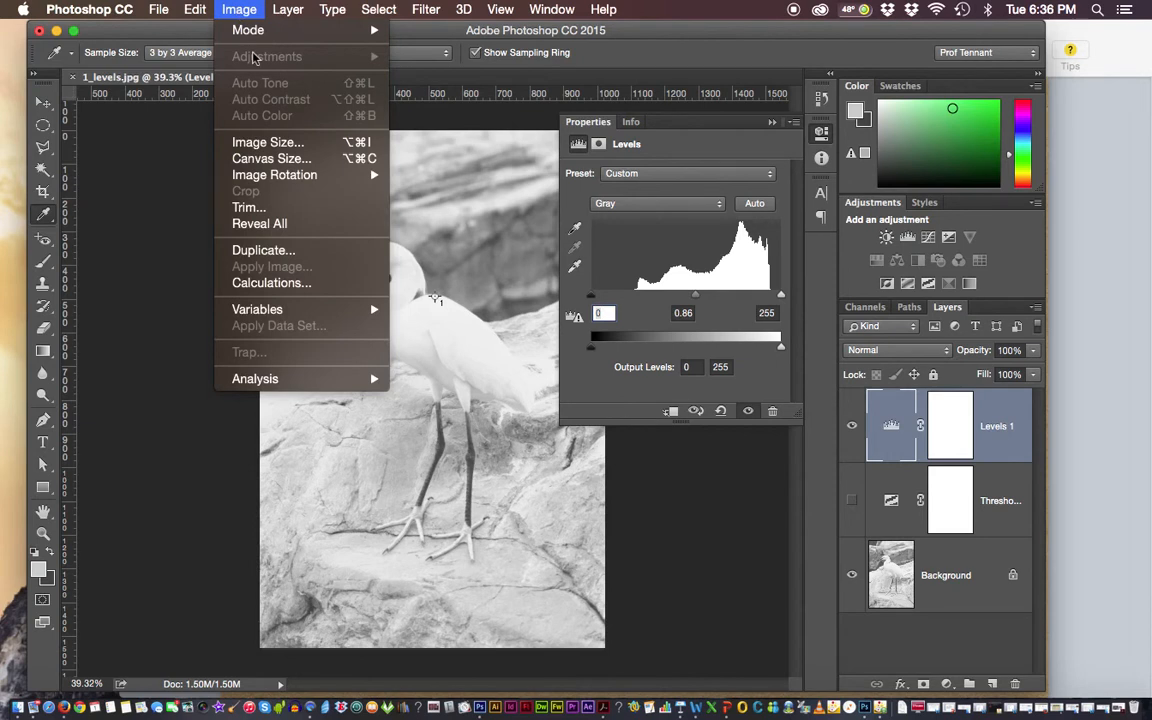
pyautogui.click(212, 8)
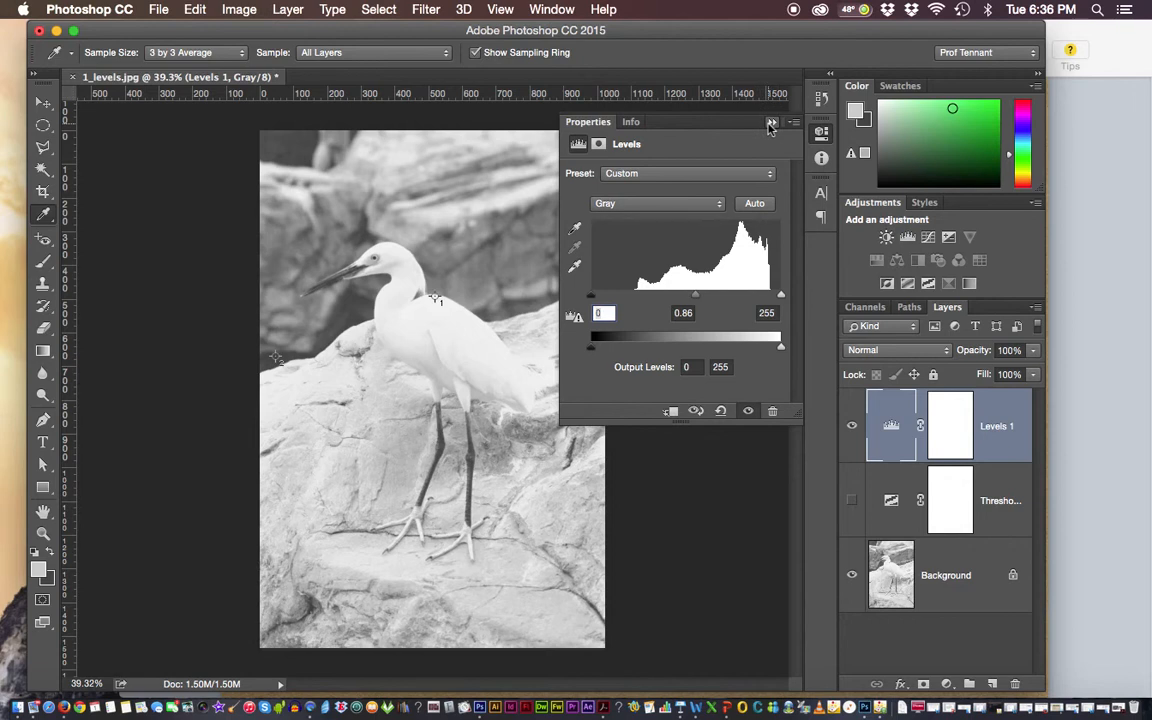
pyautogui.moveTo(696, 297); pyautogui.dragTo(872, 403)
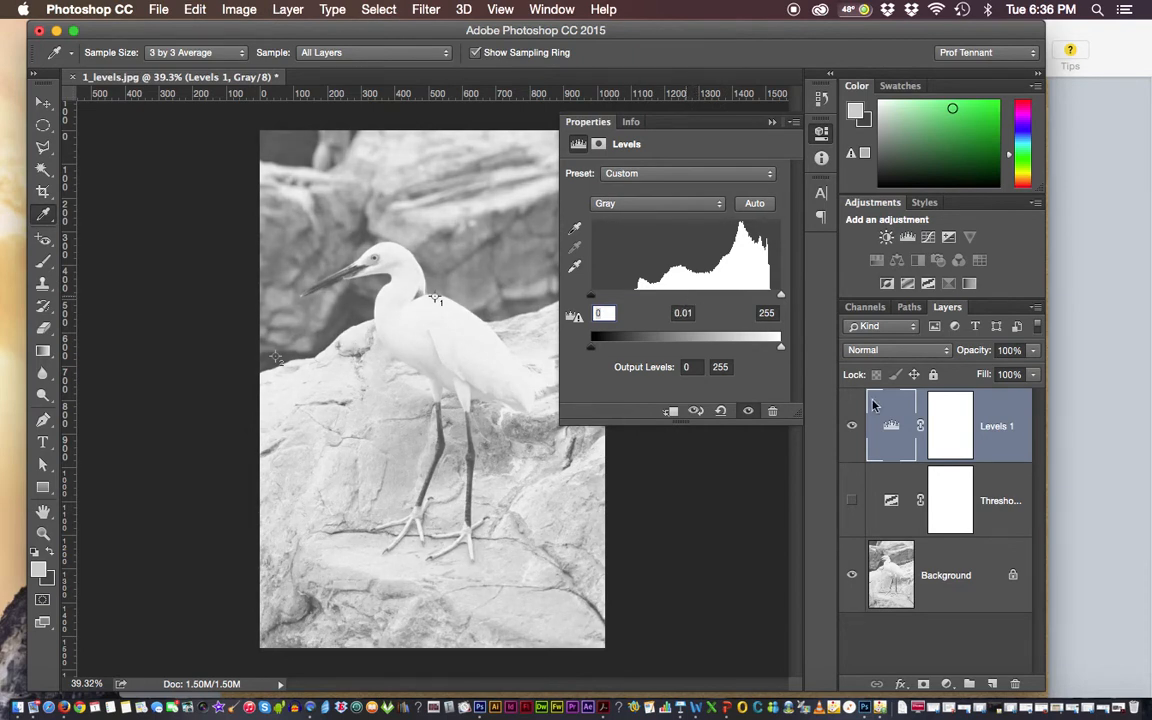
pyautogui.moveTo(872, 403); pyautogui.dragTo(503, 427)
pyautogui.moveTo(581, 165); pyautogui.dragTo(686, 299)
# Step: Activate the Levels white point eyedropper and magnify the image to 400% around color sampler 1 on the bird's back
pyautogui.click(575, 268)
pyautogui.click(575, 270)
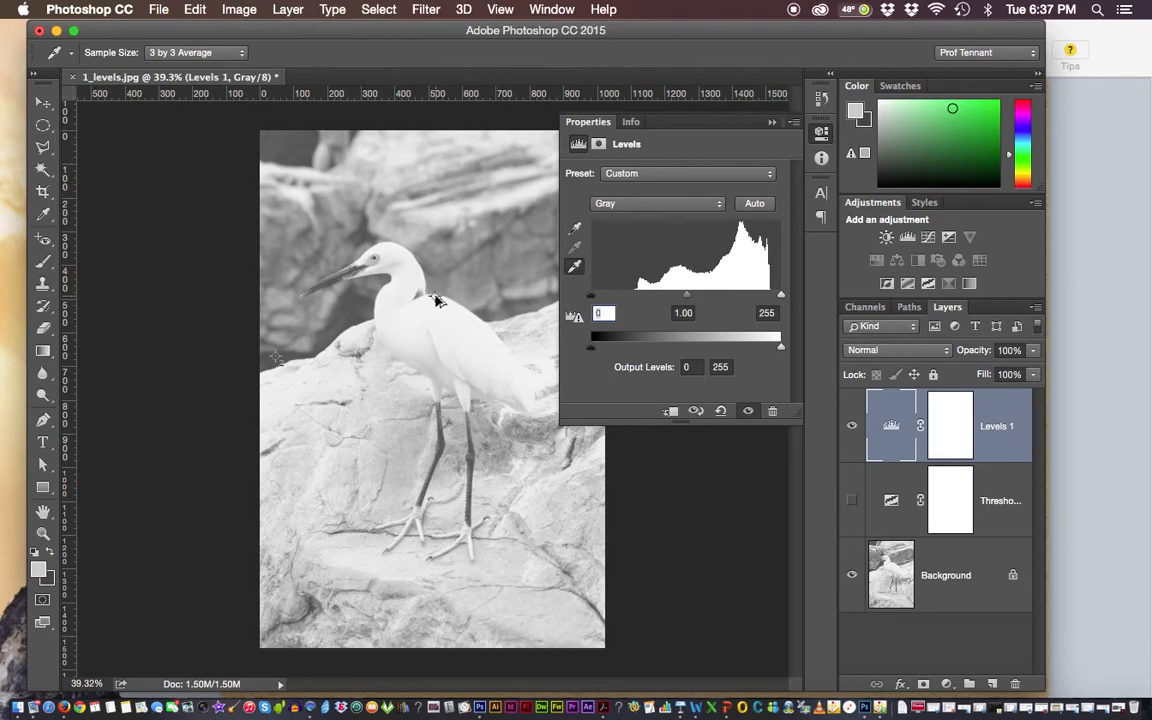
pyautogui.press('super+equal')
pyautogui.press('super+equal')
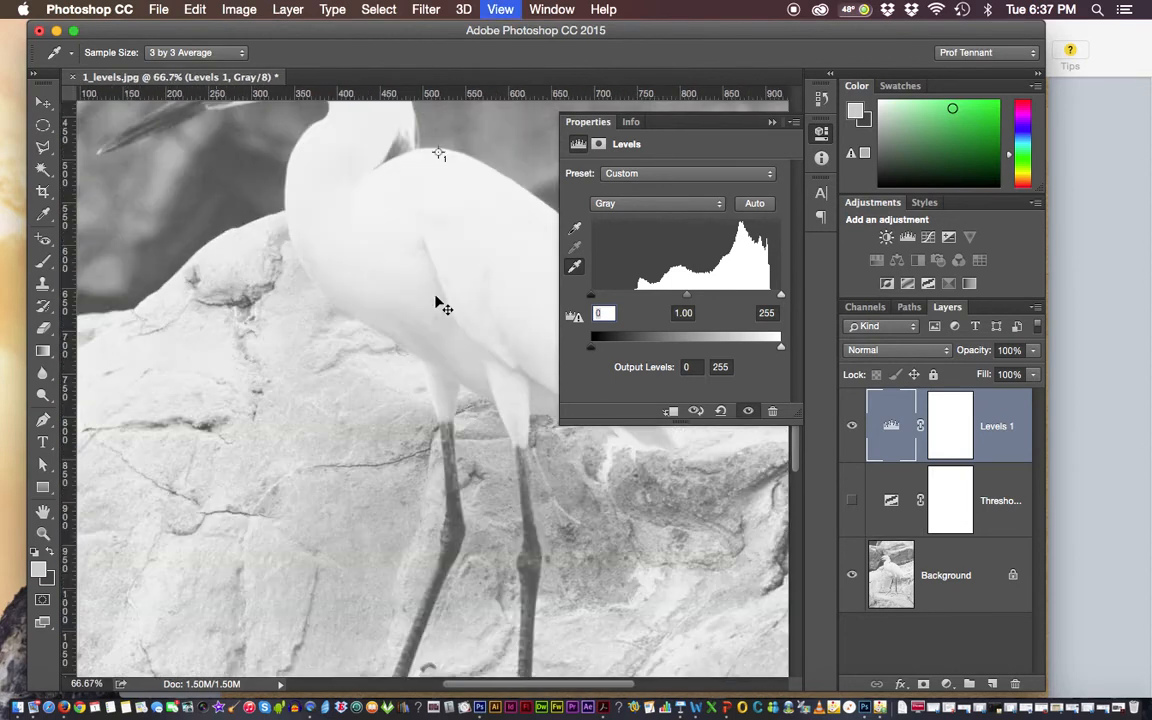
pyautogui.press('super+equal')
pyautogui.moveTo(432, 316); pyautogui.dragTo(414, 380)
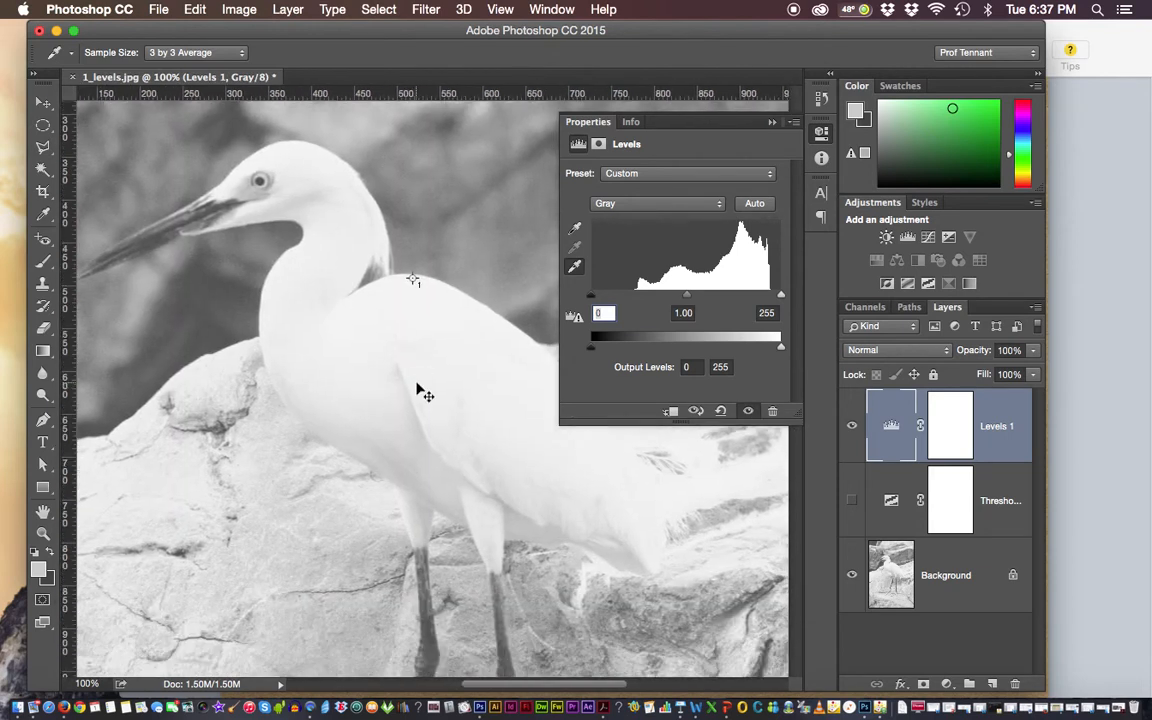
pyautogui.press('super+equal')
pyautogui.press('super+equal')
pyautogui.press('super+equal')
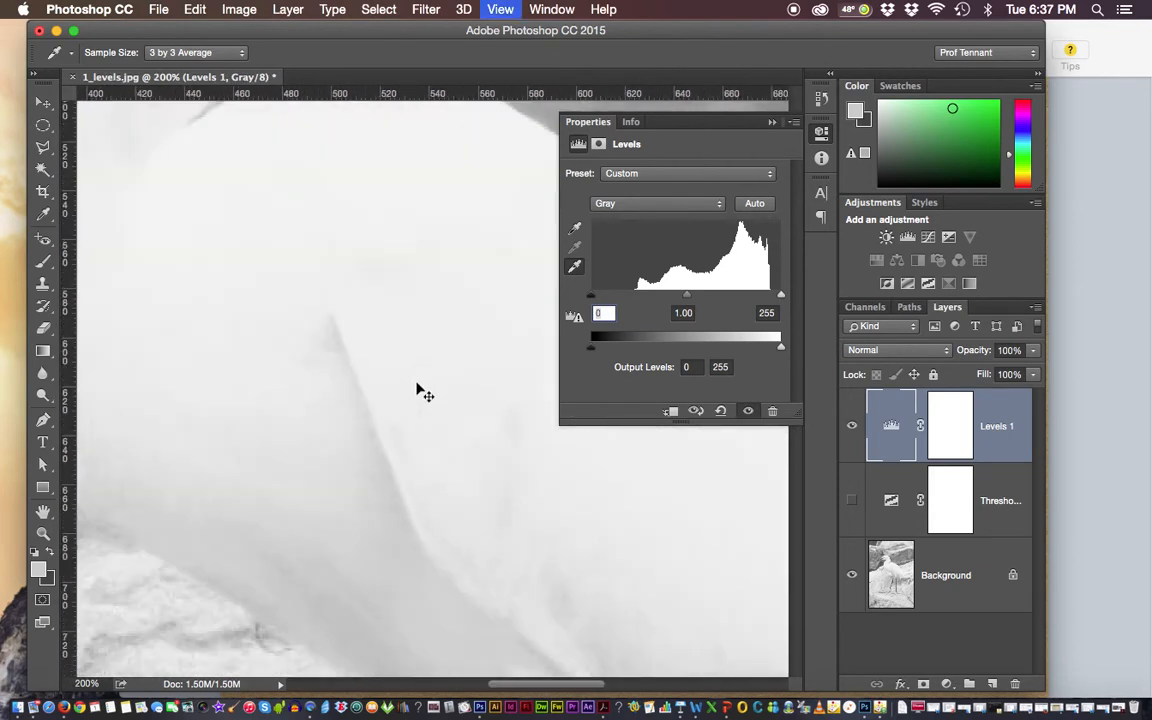
pyautogui.moveTo(391, 248); pyautogui.dragTo(406, 548)
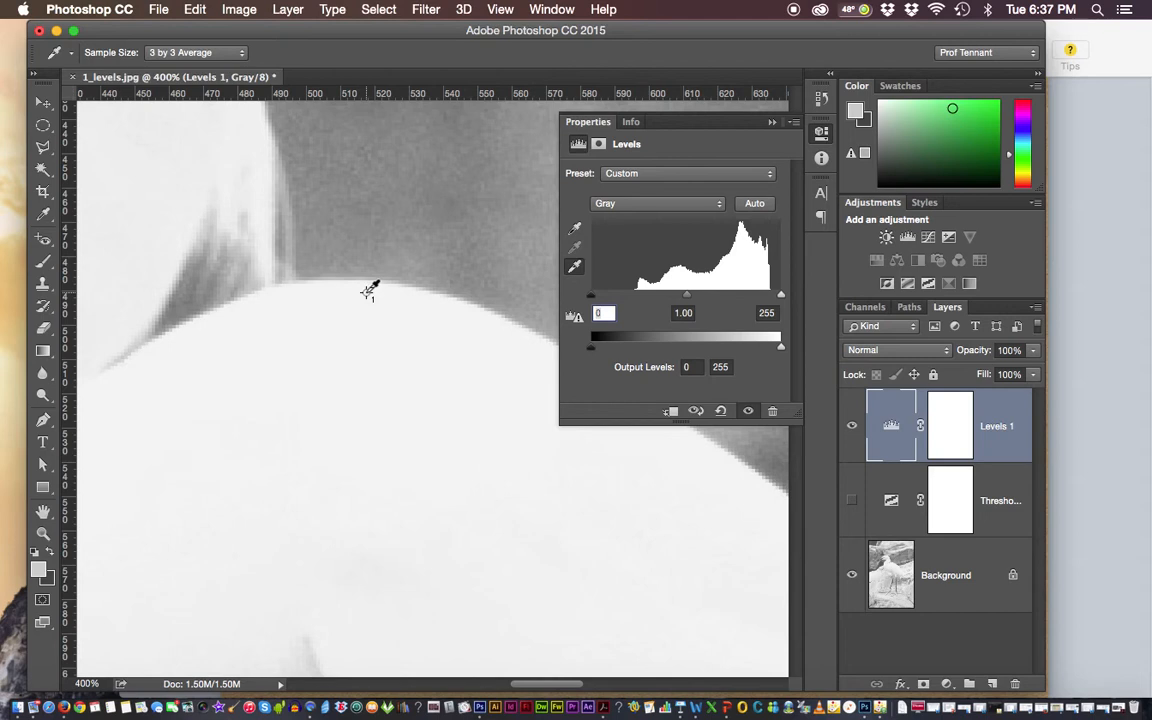
# Step: Open the white point eyedropper's target highlight color and check the print highlight value on the Keynote slide before returning to Photoshop
pyautogui.doubleClick(577, 269)
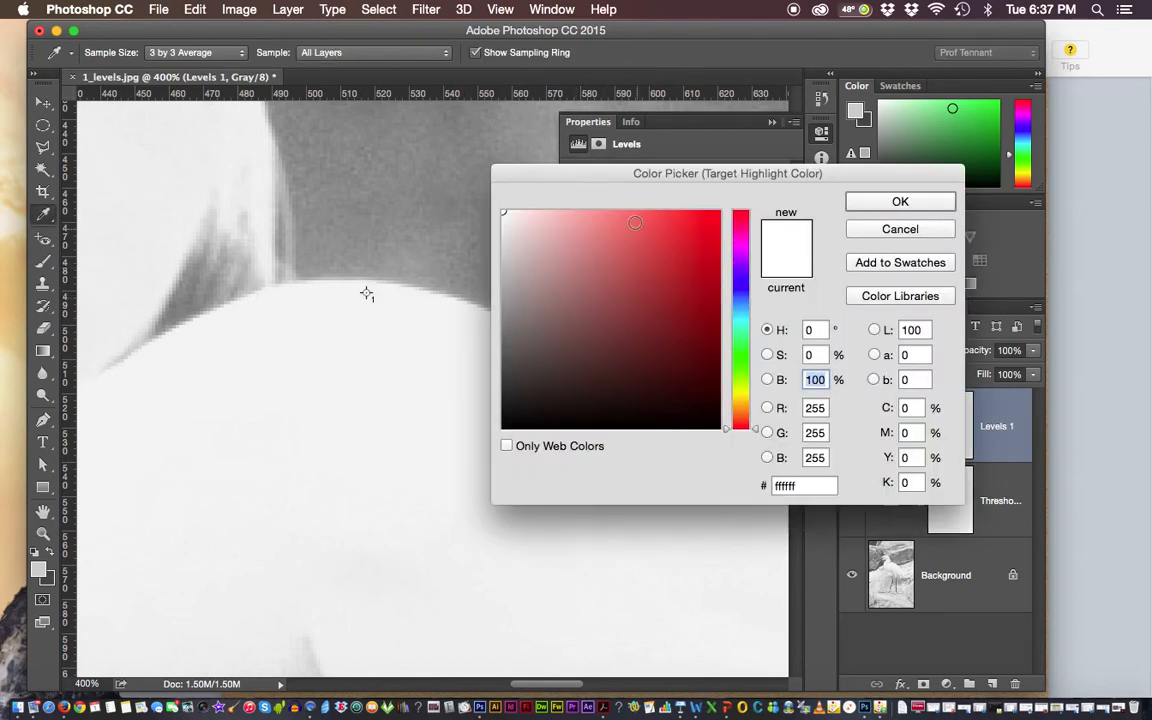
pyautogui.moveTo(614, 177)
pyautogui.mouseDown()
pyautogui.moveTo(627, 367)
pyautogui.moveTo(625, 172)
pyautogui.mouseUp()
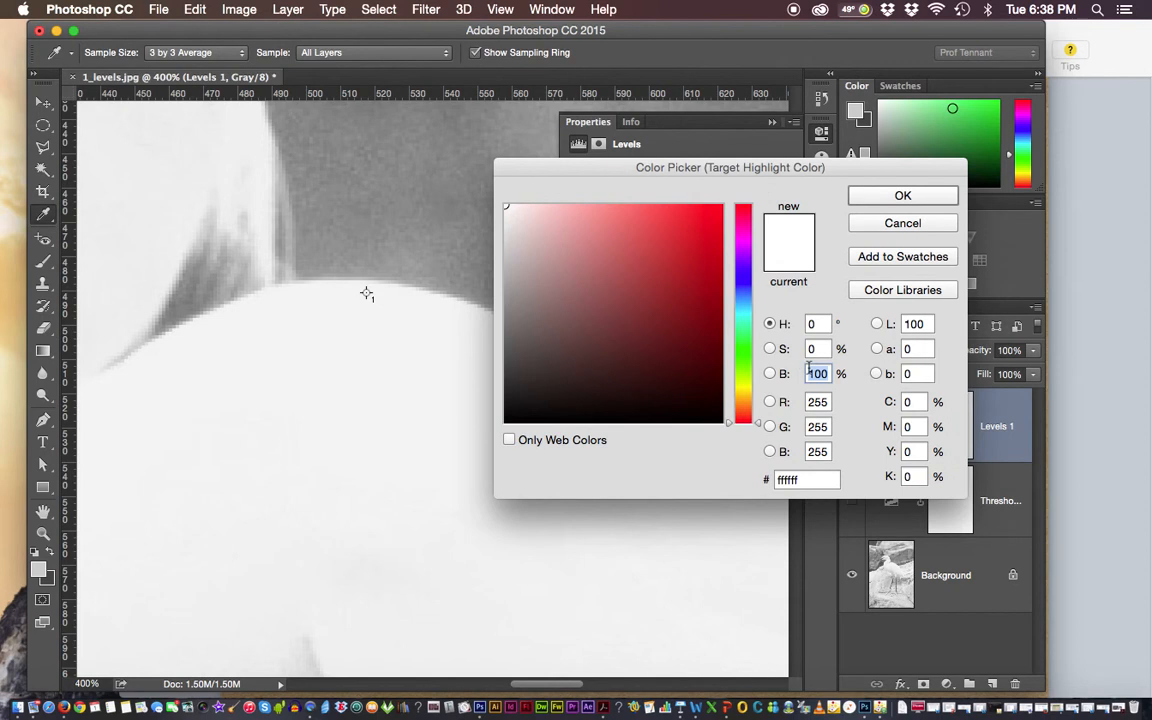
pyautogui.moveTo(765, 165); pyautogui.dragTo(495, 148)
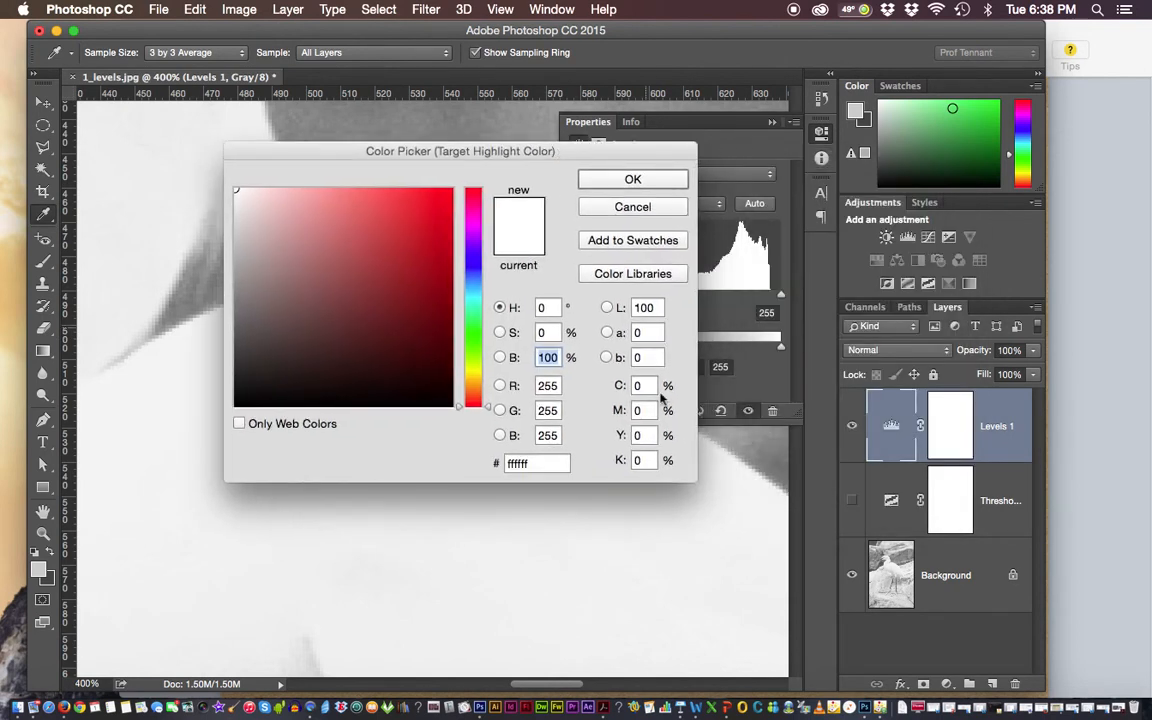
pyautogui.click(650, 460)
pyautogui.moveTo(650, 460); pyautogui.dragTo(628, 460)
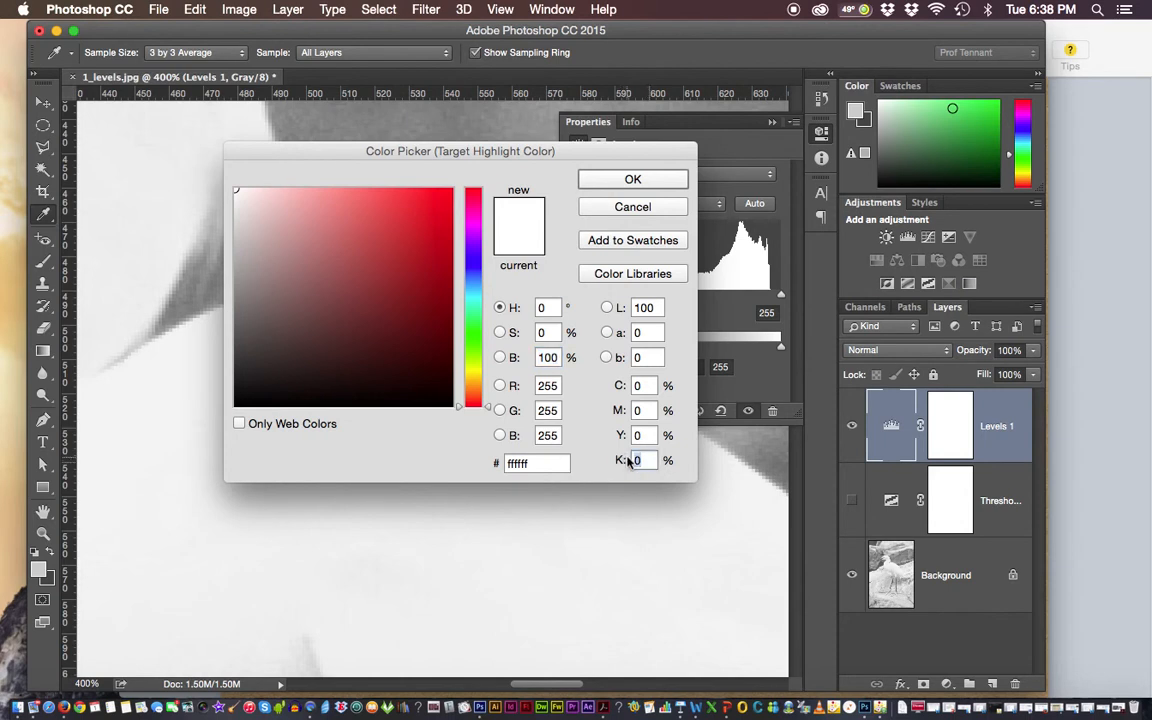
pyautogui.click(1124, 490)
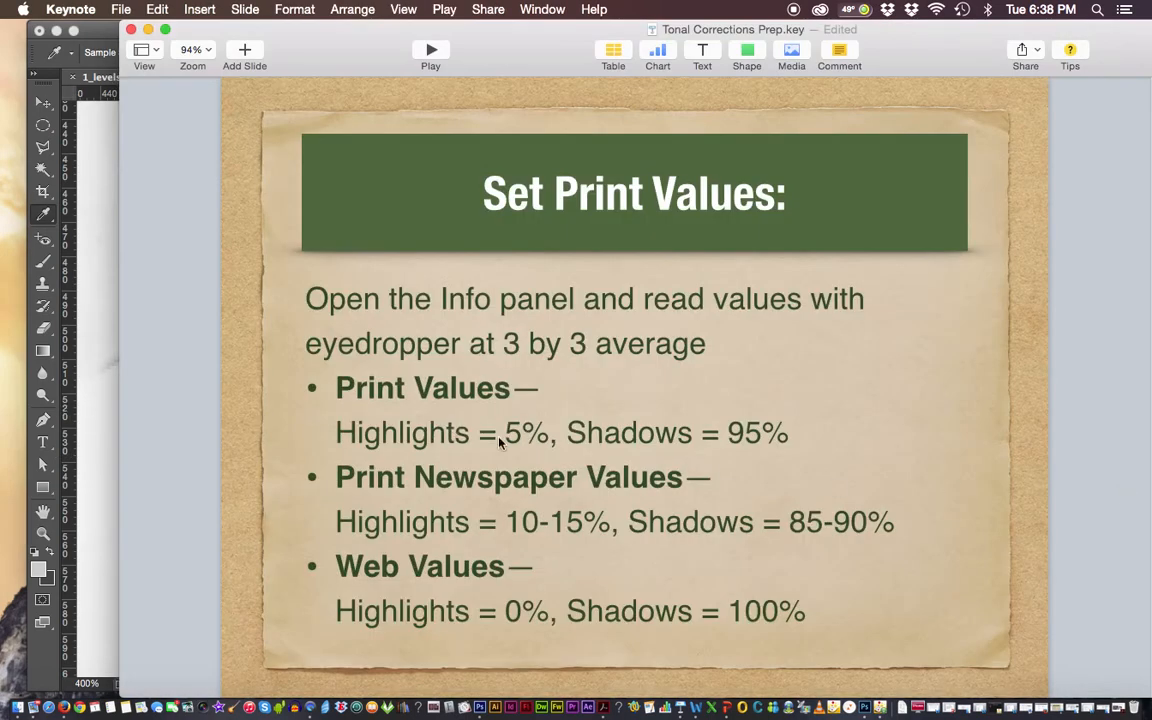
pyautogui.click(101, 440)
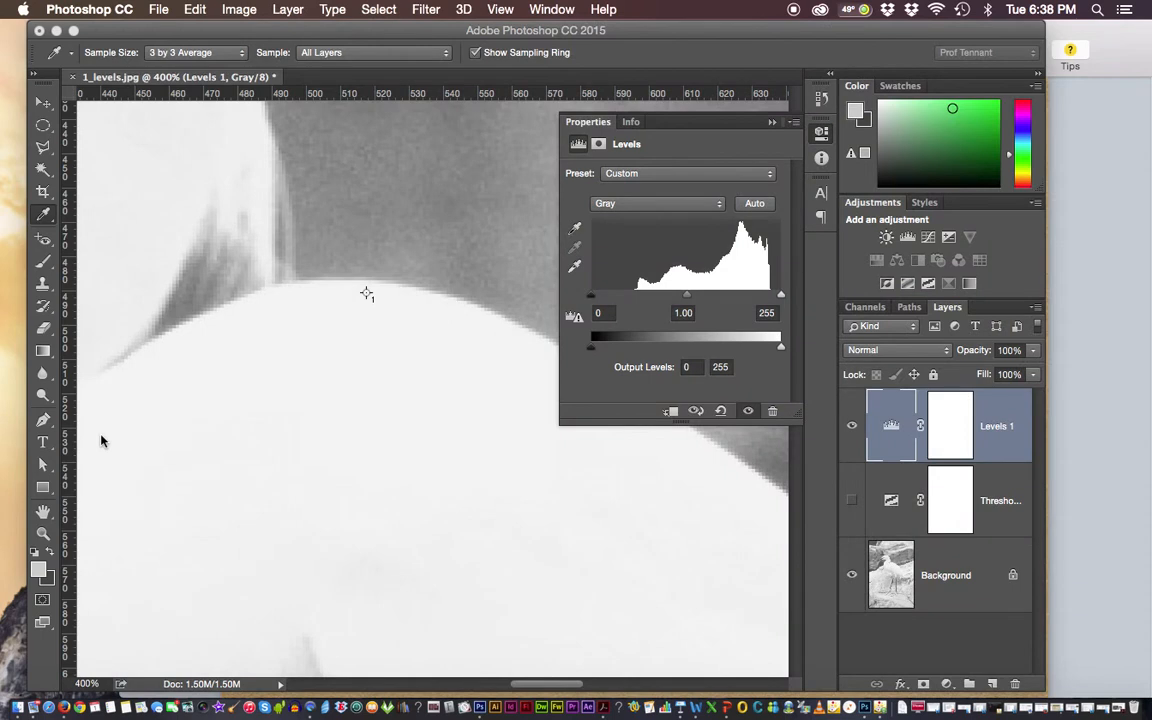
# Step: Set the target highlight color to K 5% without saving it as default, and sample the white point at color sampler 1
pyautogui.doubleClick(575, 265)
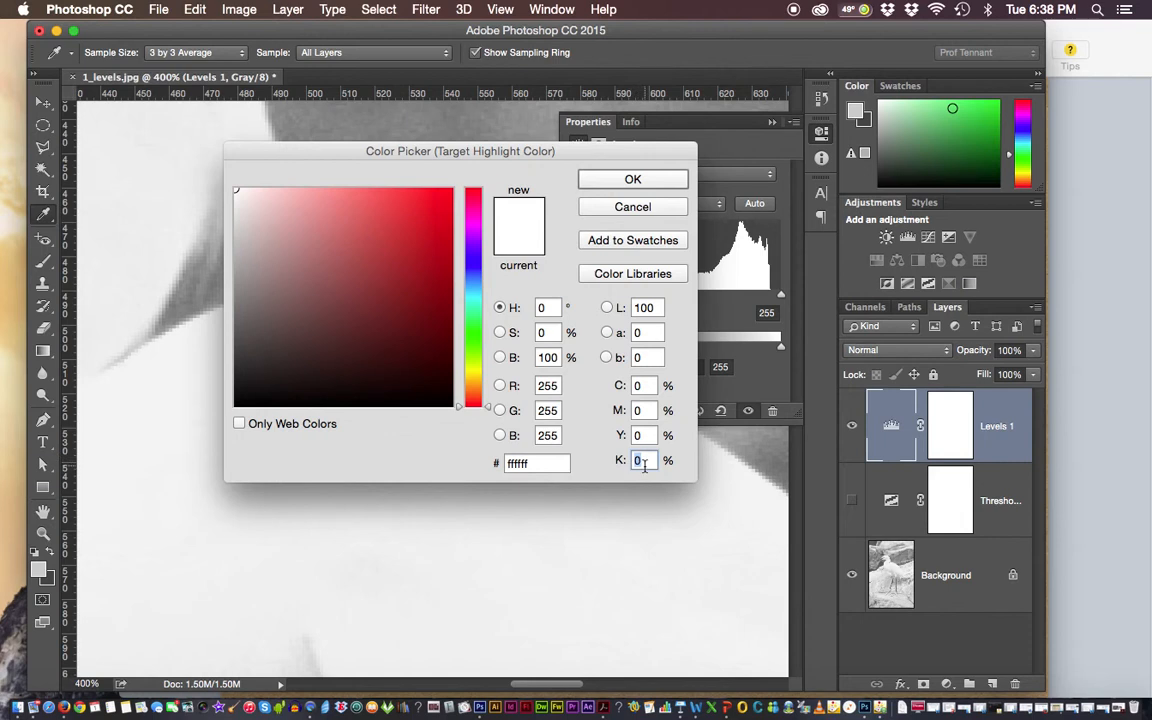
pyautogui.write('5')
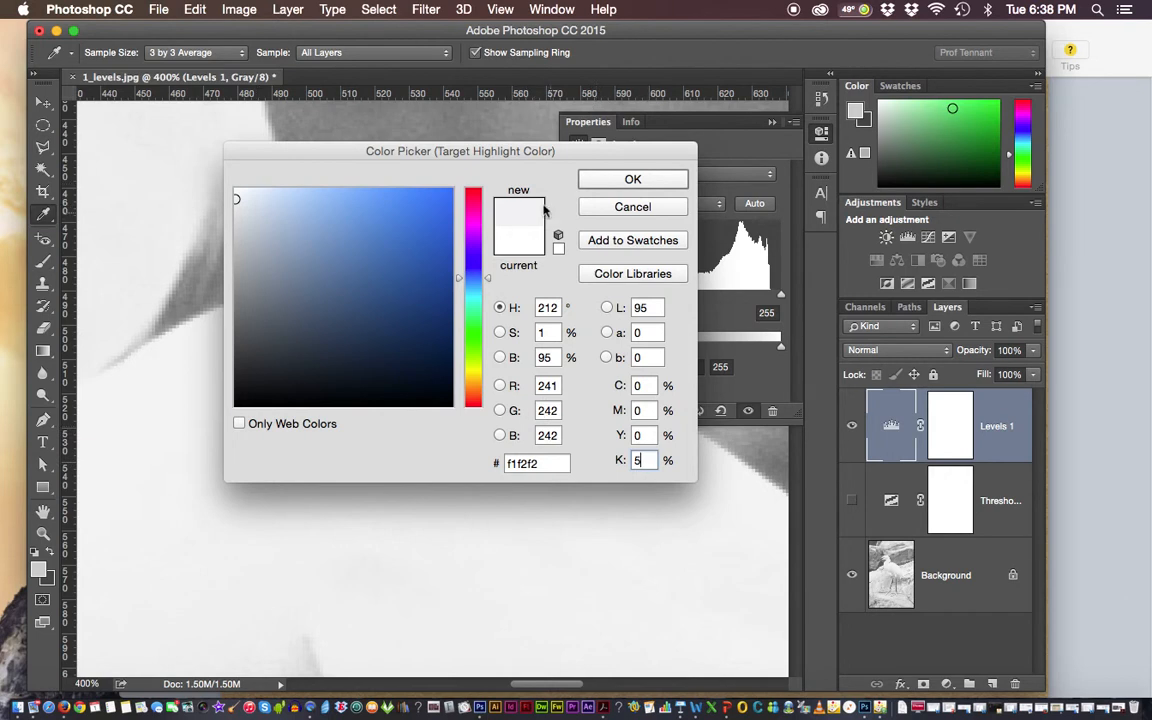
pyautogui.click(628, 179)
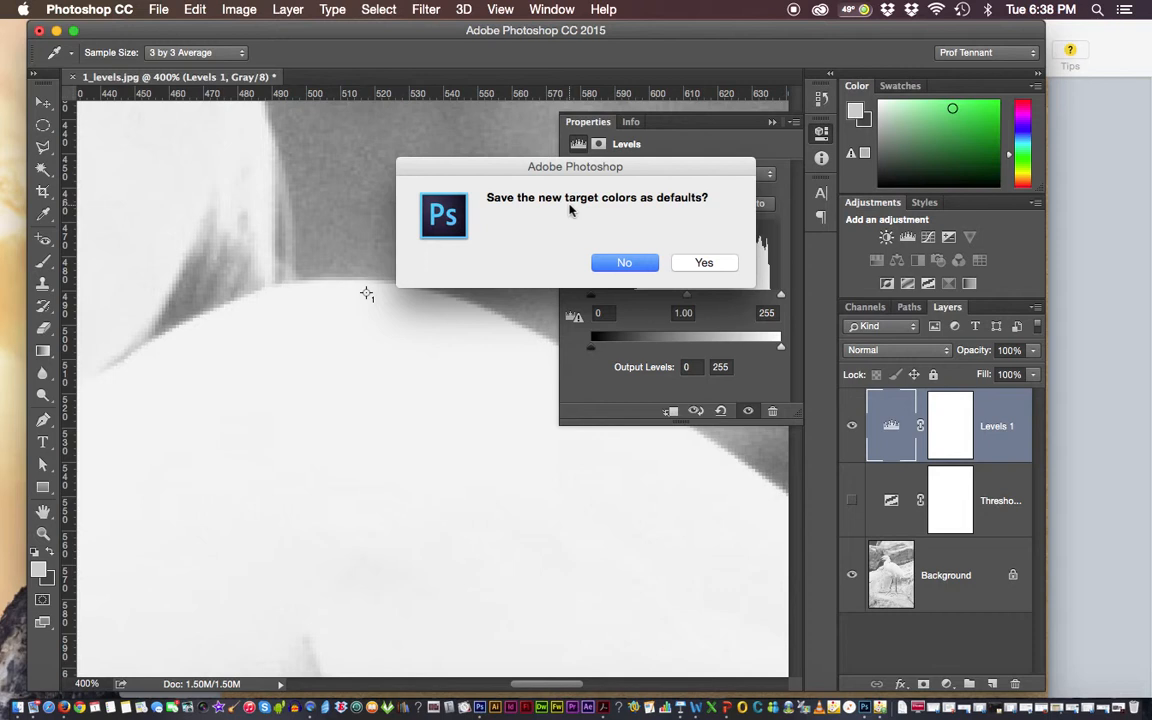
pyautogui.click(625, 264)
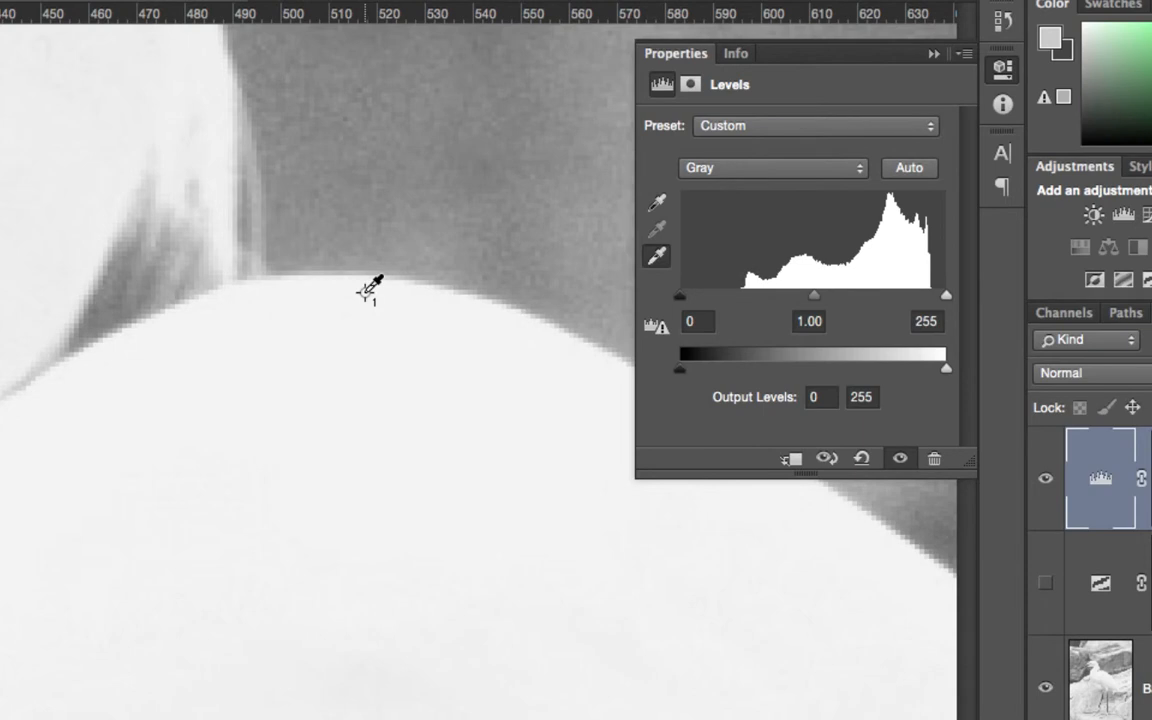
pyautogui.click(364, 292)
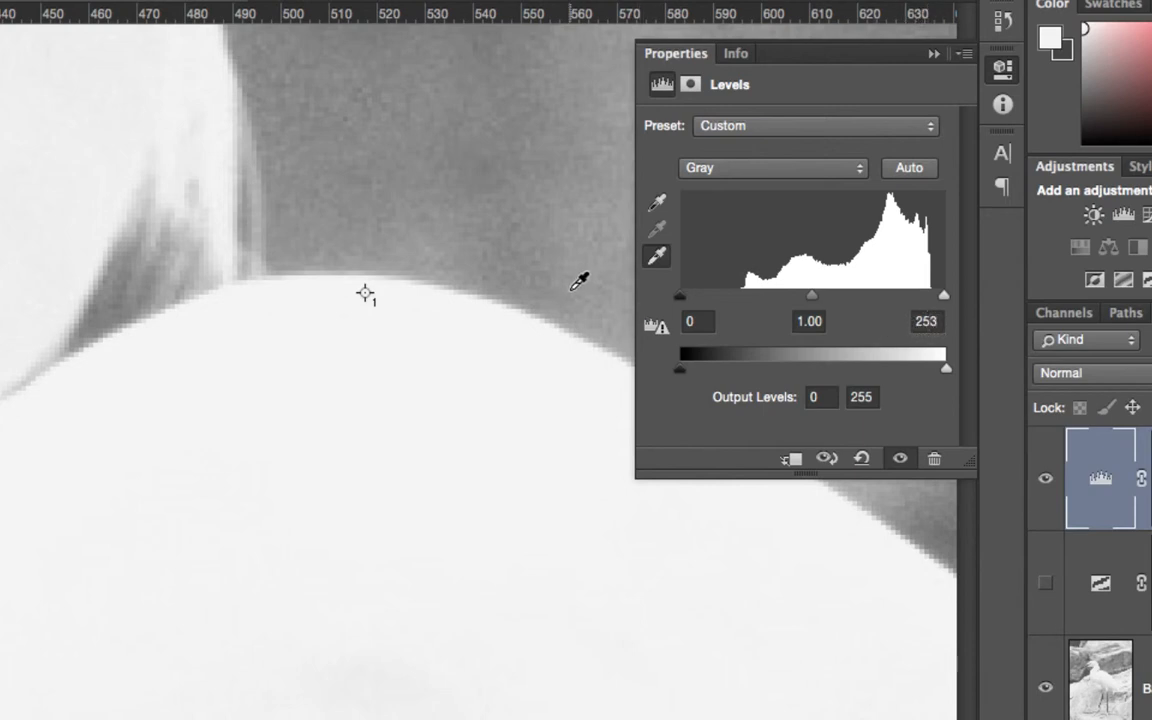
# Step: Open the Levels black point eyedropper's target shadow color and check the print shadow value on the Keynote slide before returning to Photoshop
pyautogui.press('alt')
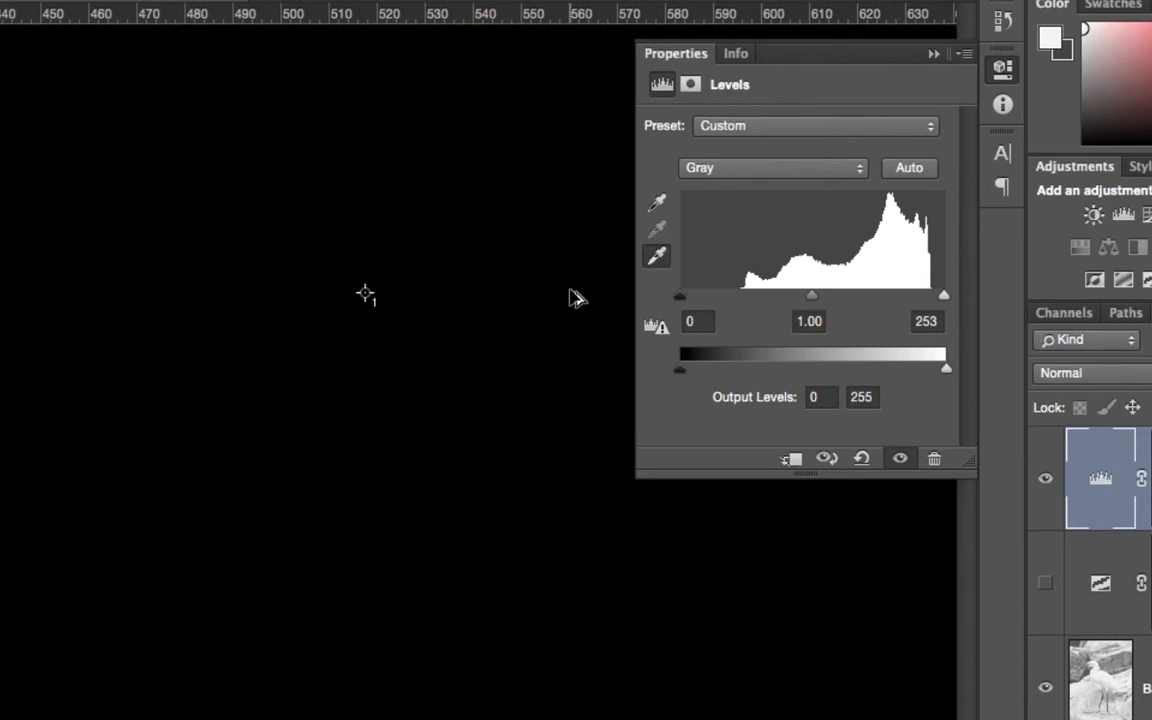
pyautogui.scroll(-3, 577, 297)
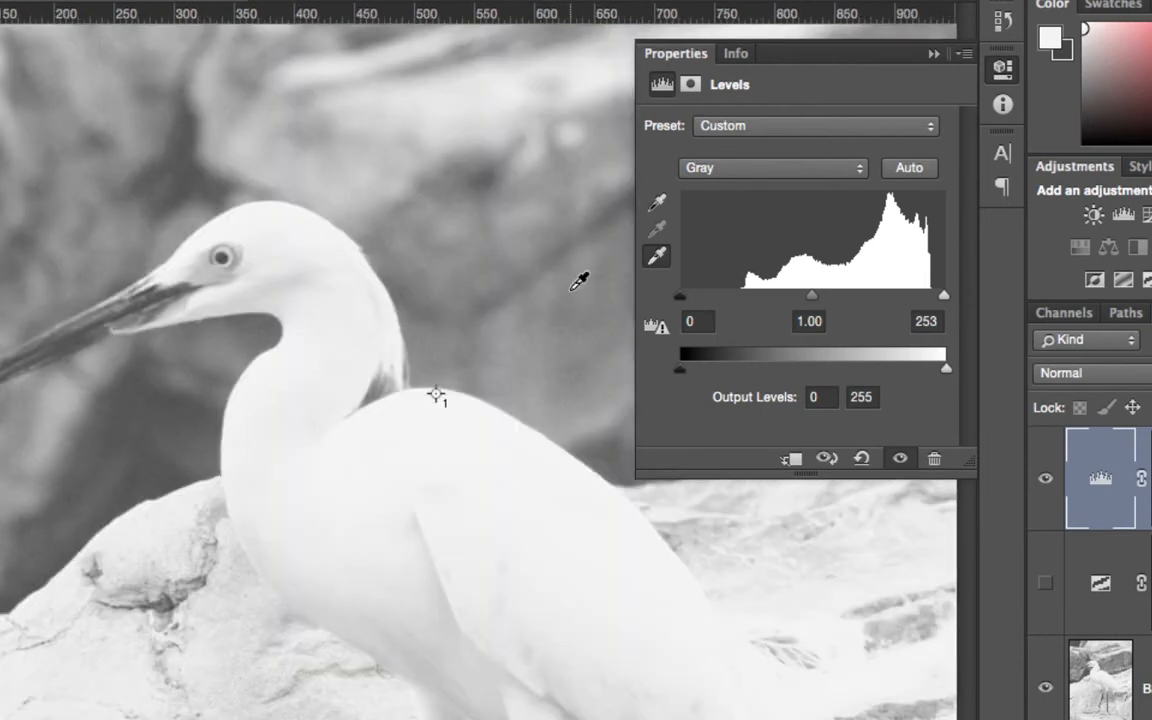
pyautogui.scroll(-2, 571, 291)
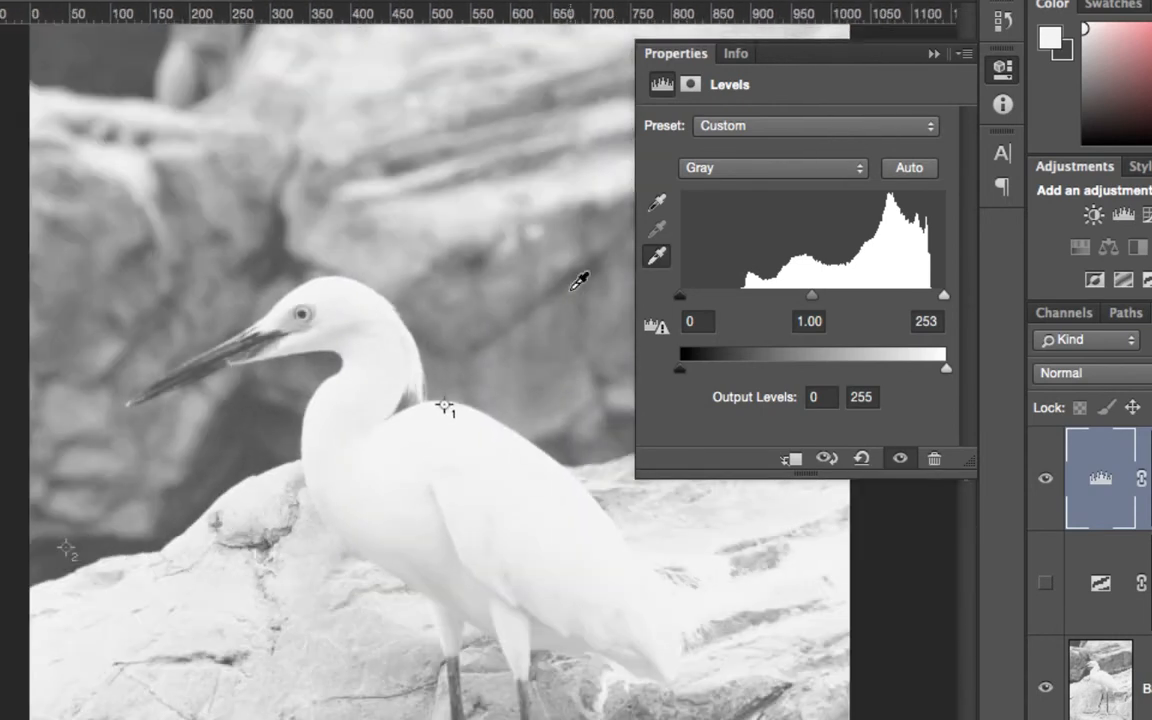
pyautogui.press('alt')
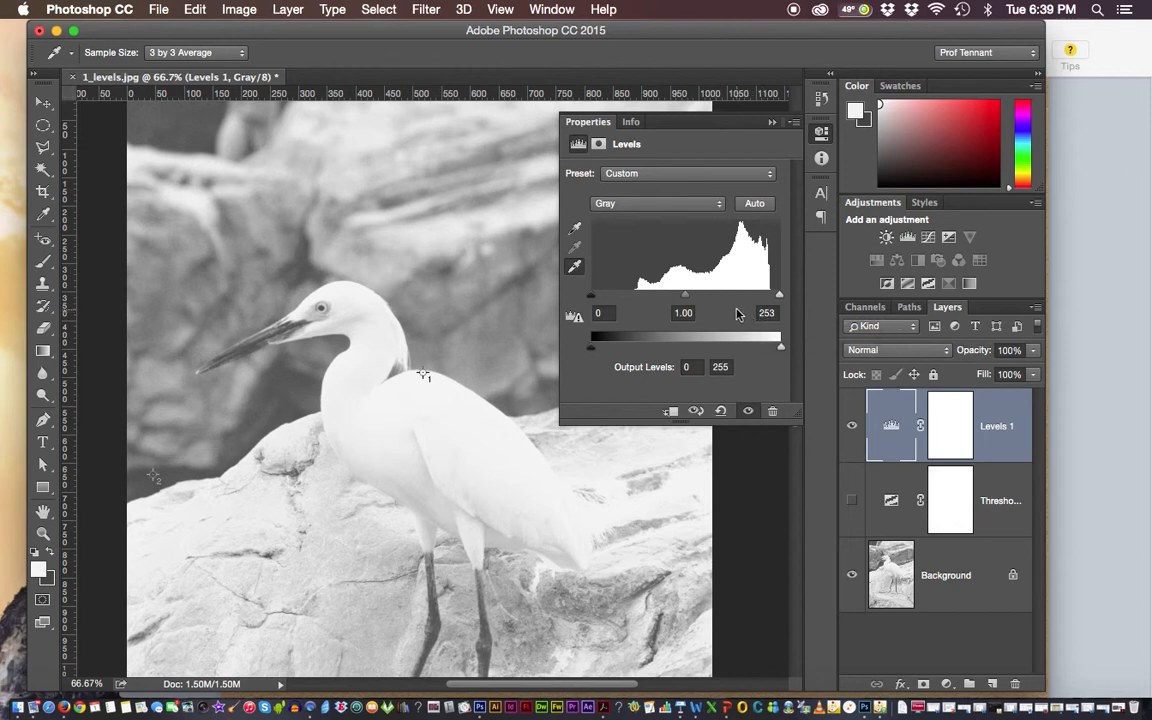
pyautogui.doubleClick(575, 232)
pyautogui.moveTo(485, 151); pyautogui.dragTo(607, 288)
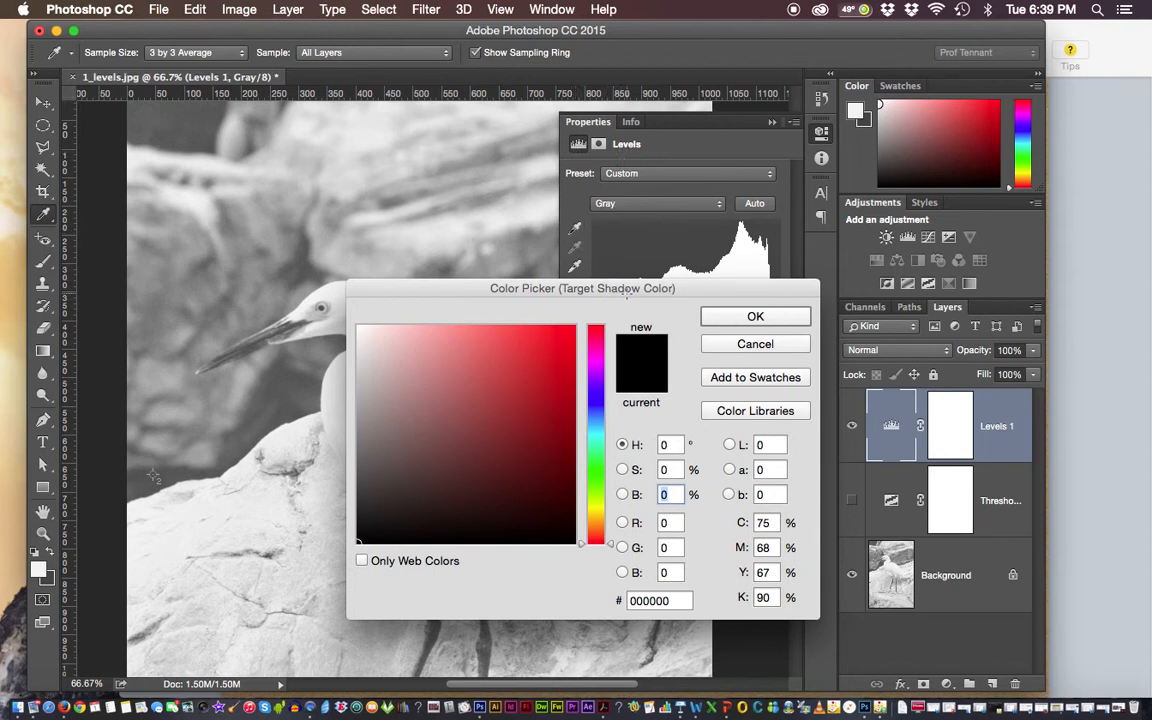
pyautogui.moveTo(628, 287); pyautogui.dragTo(619, 195)
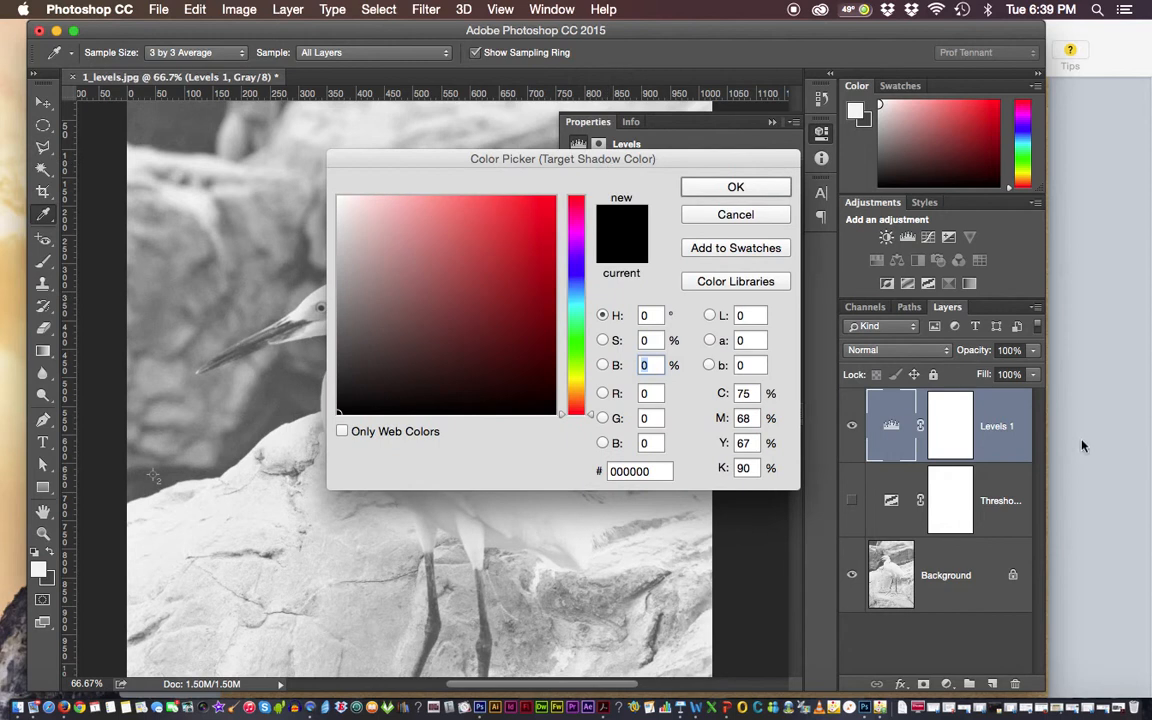
pyautogui.press('super+Tab')
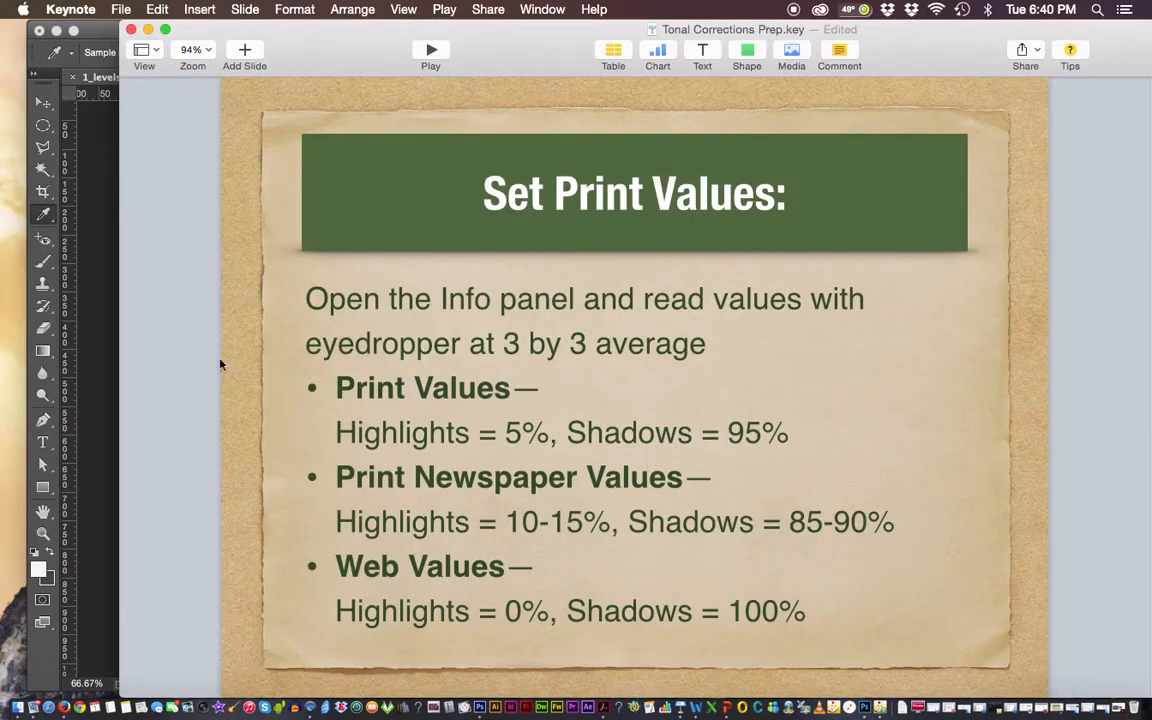
pyautogui.click(96, 326)
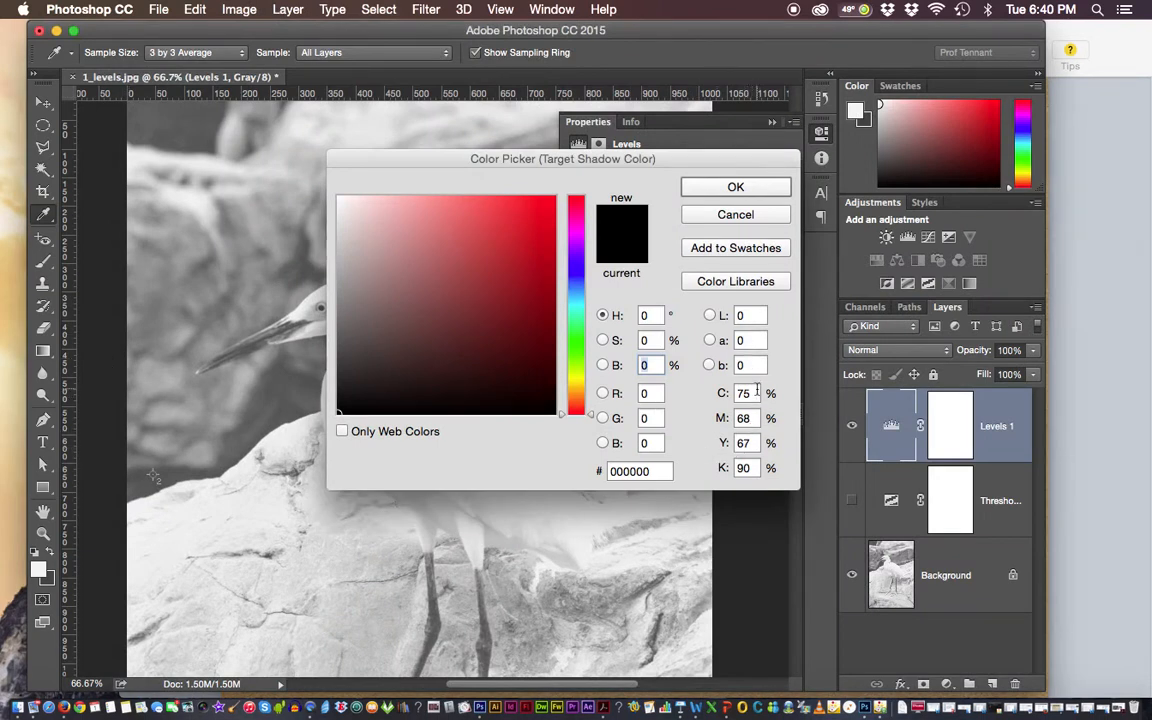
# Step: Set the target shadow color to C 0%, M 0%, Y 0% and K 95% without saving it as default
pyautogui.press('alt')
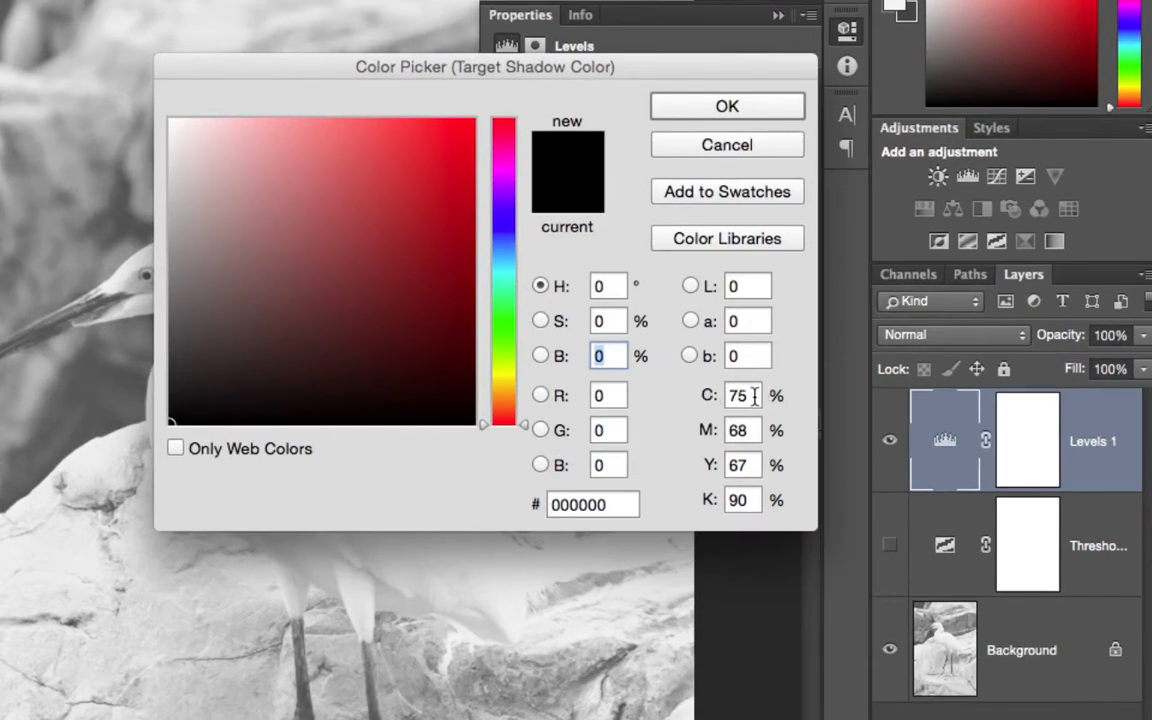
pyautogui.click(752, 396)
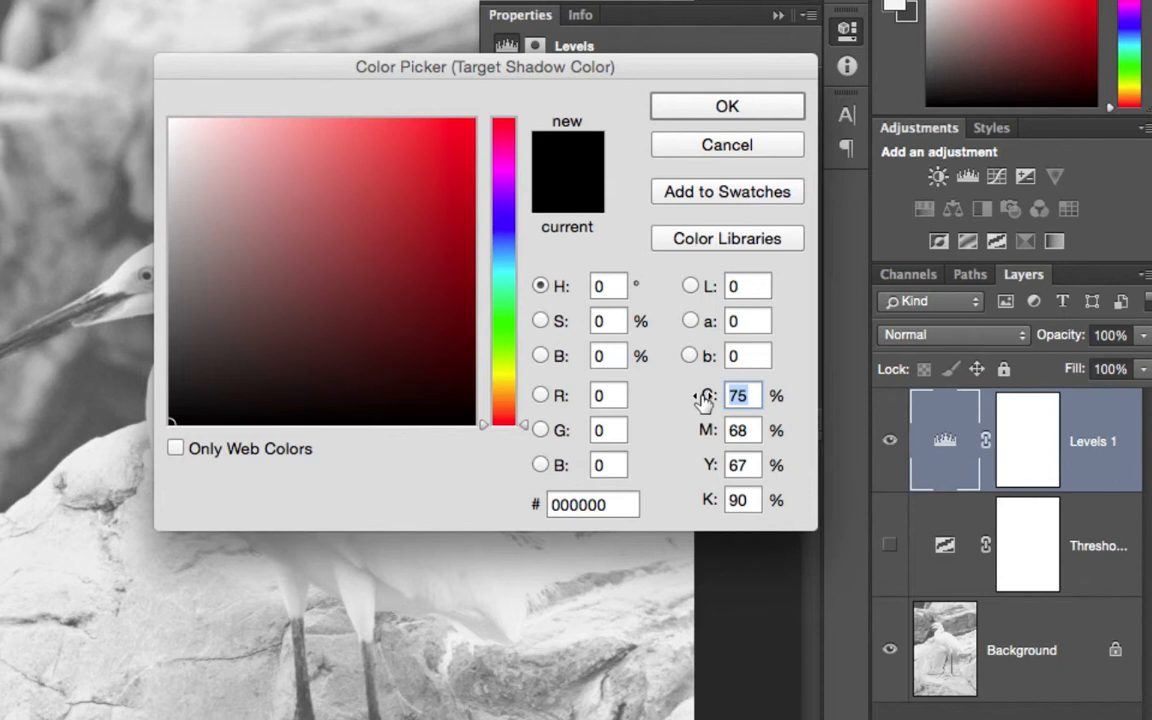
pyautogui.write('0')
pyautogui.press('Tab')
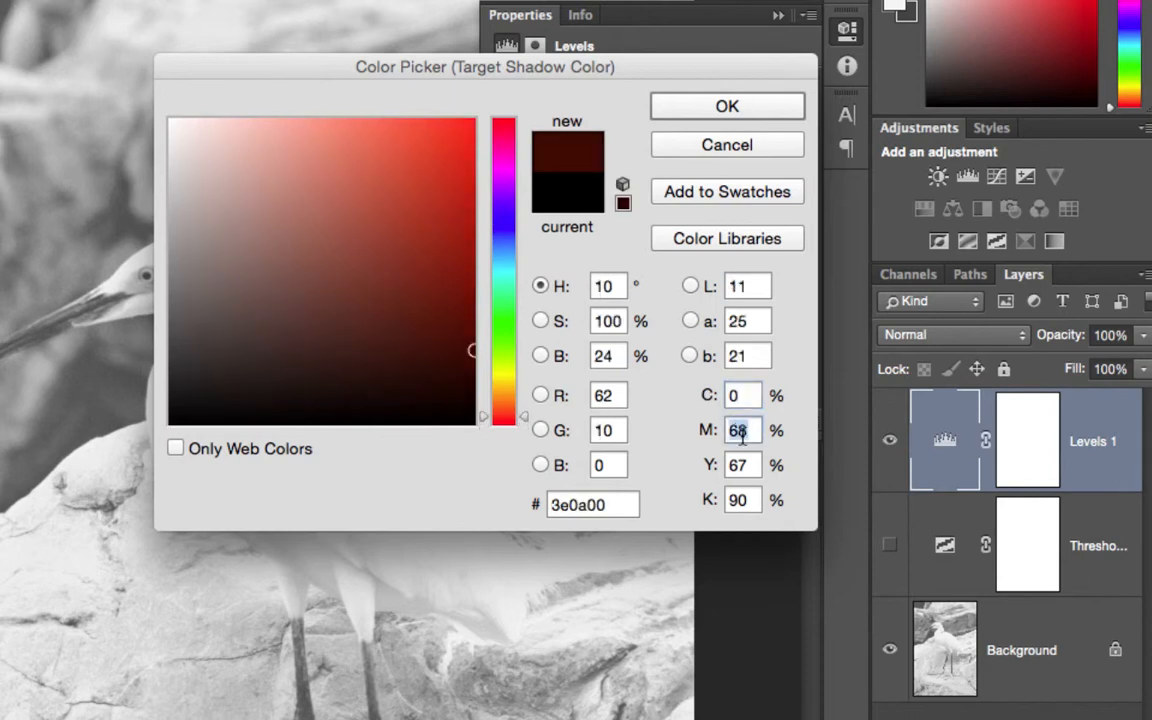
pyautogui.write('0')
pyautogui.press('Tab')
pyautogui.write('0')
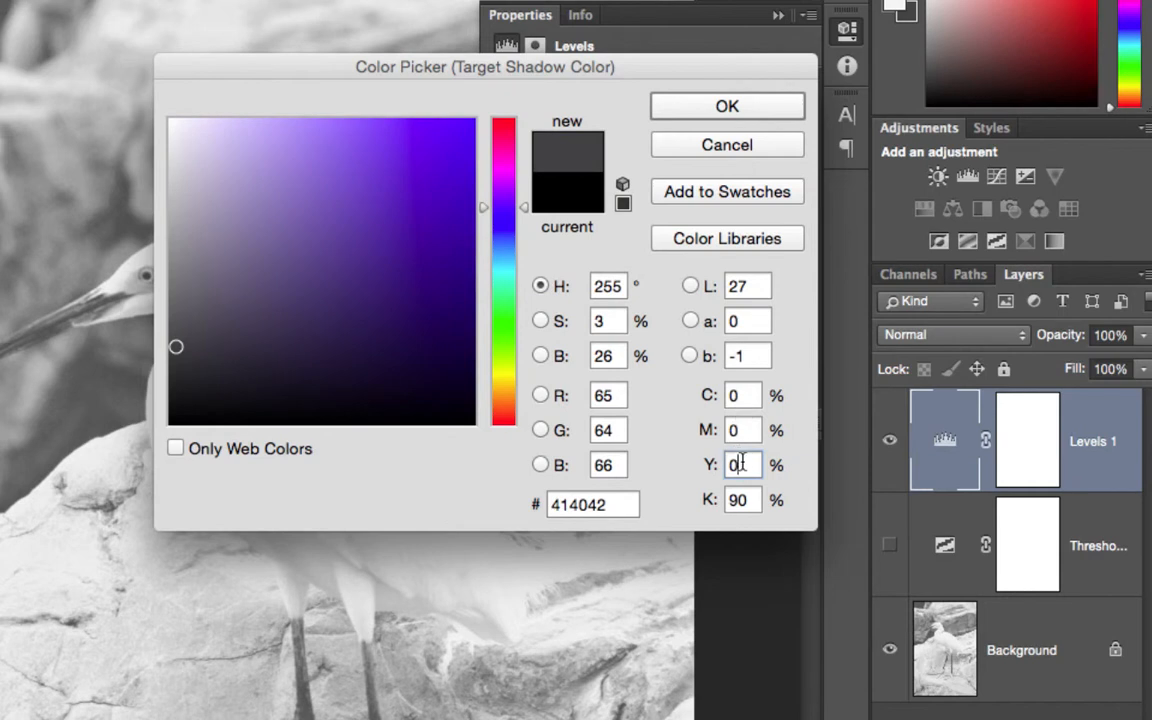
pyautogui.click(728, 499)
pyautogui.doubleClick(728, 499)
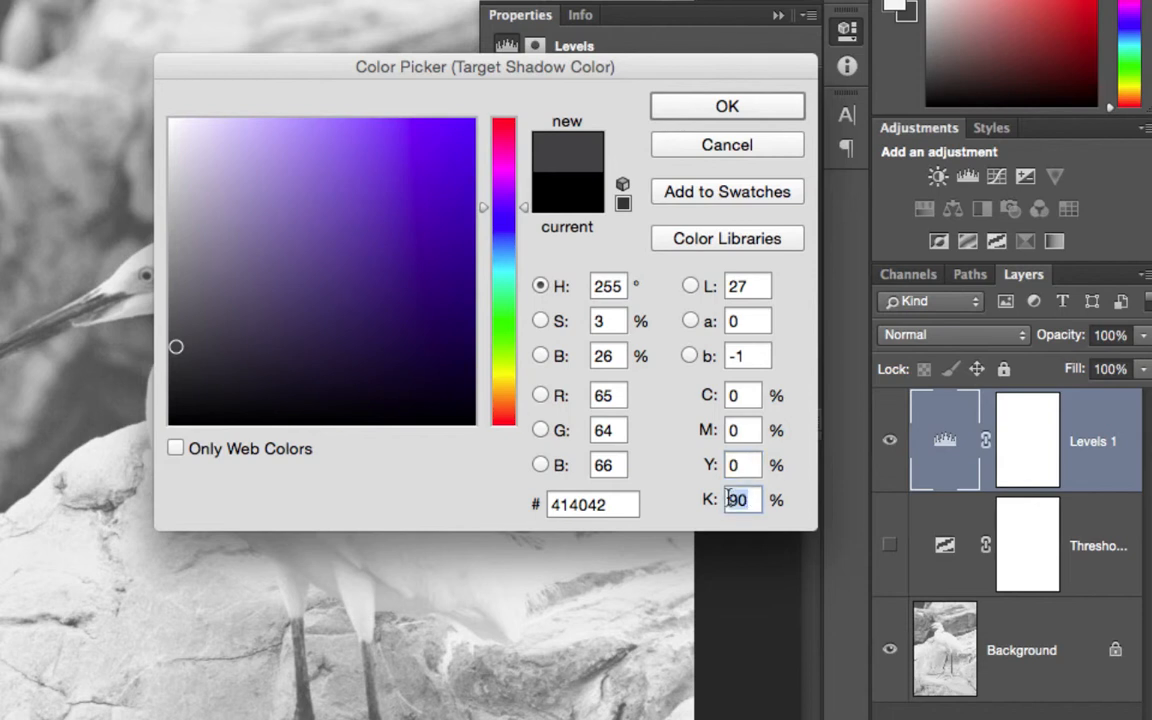
pyautogui.write('95')
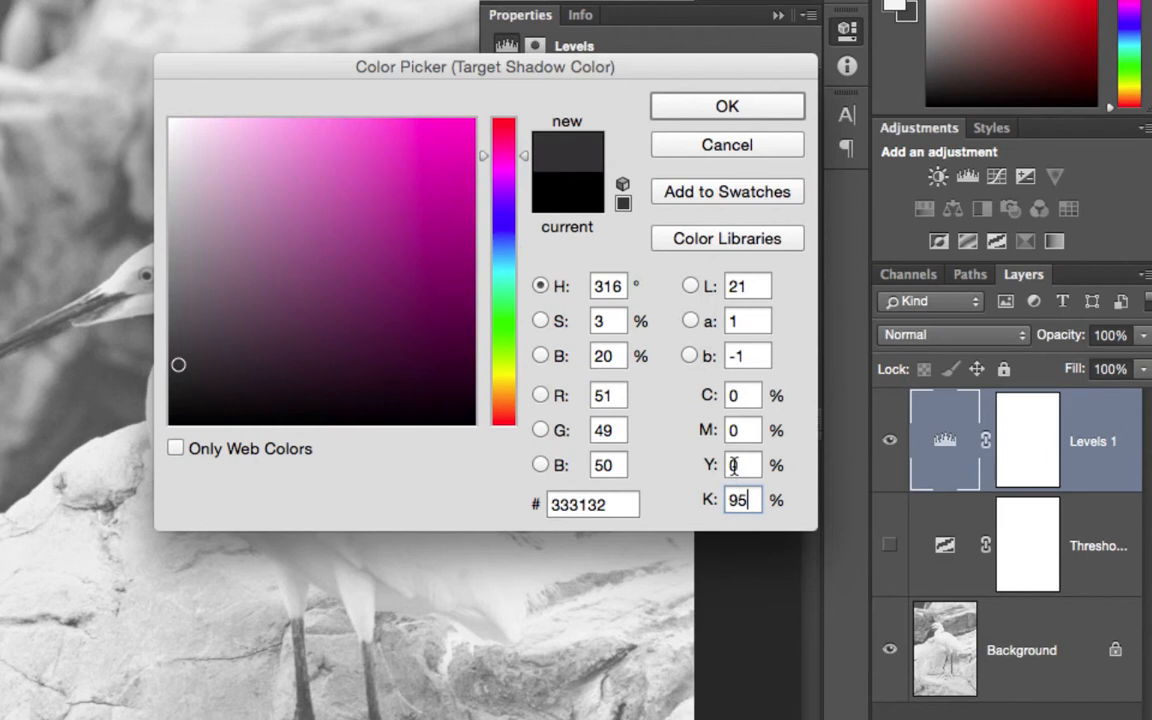
pyautogui.click(714, 106)
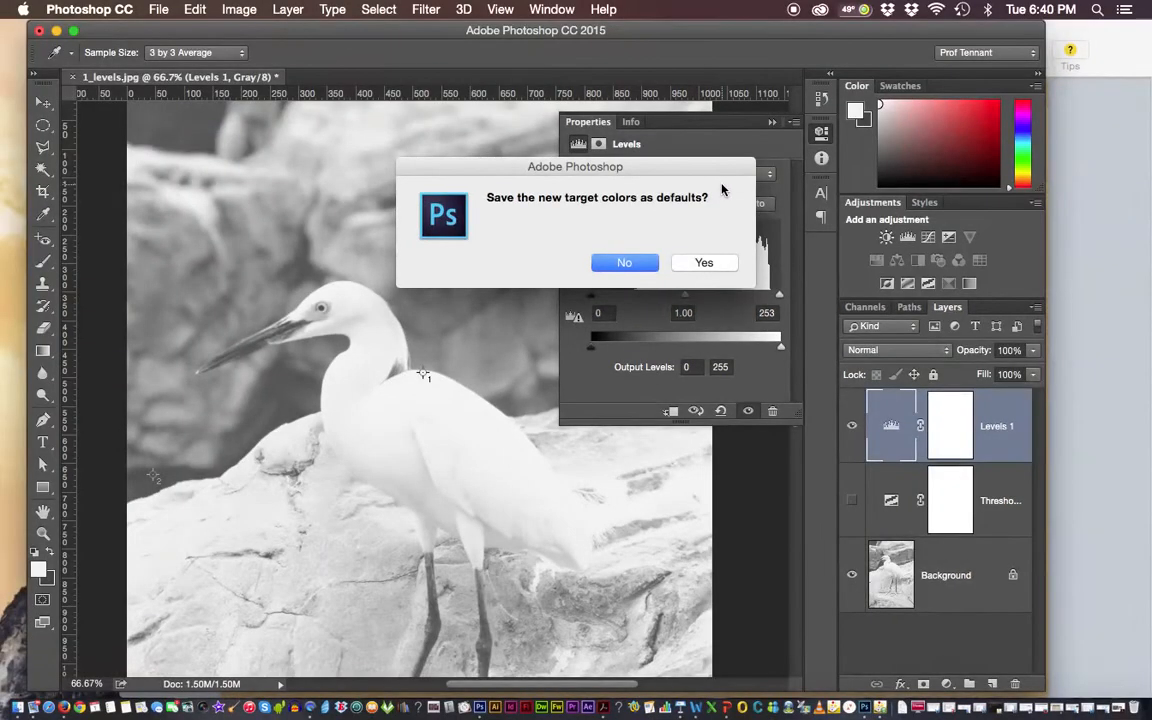
pyautogui.click(625, 262)
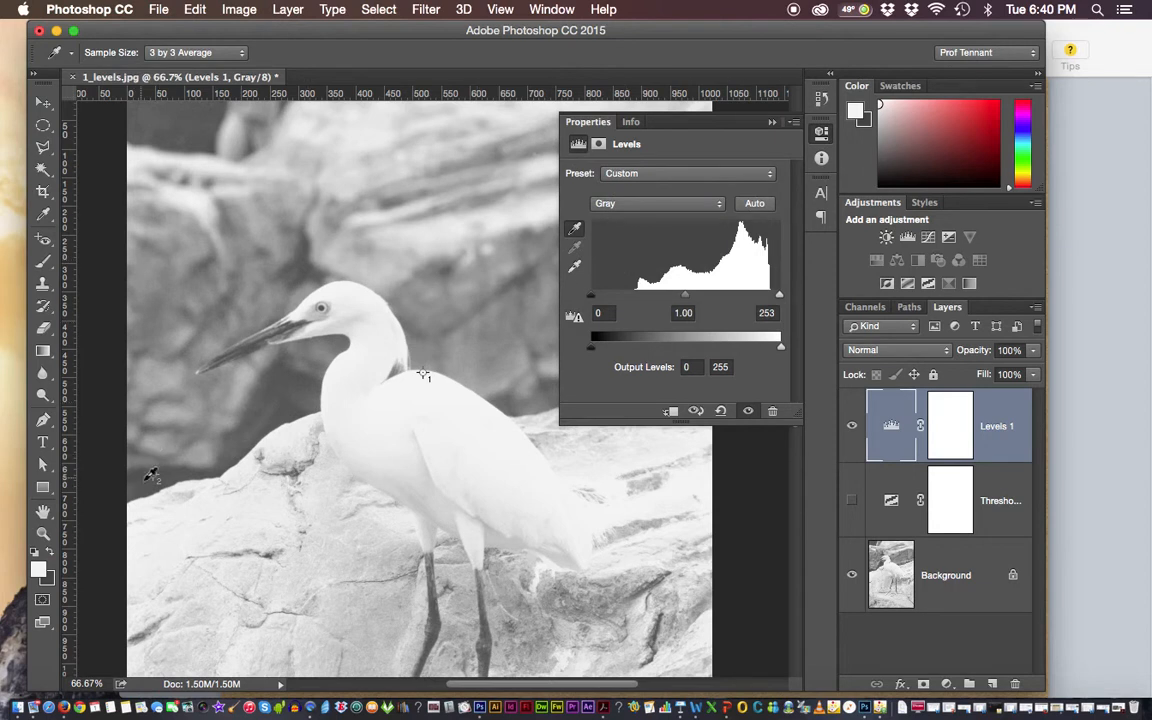
# Step: Magnify the image to 200% around color sampler 2 in the dark background and sample the Levels black point there
pyautogui.click(575, 232)
pyautogui.click(153, 475)
pyautogui.press('super+z')
pyautogui.press('super+equal')
pyautogui.press('super+equal')
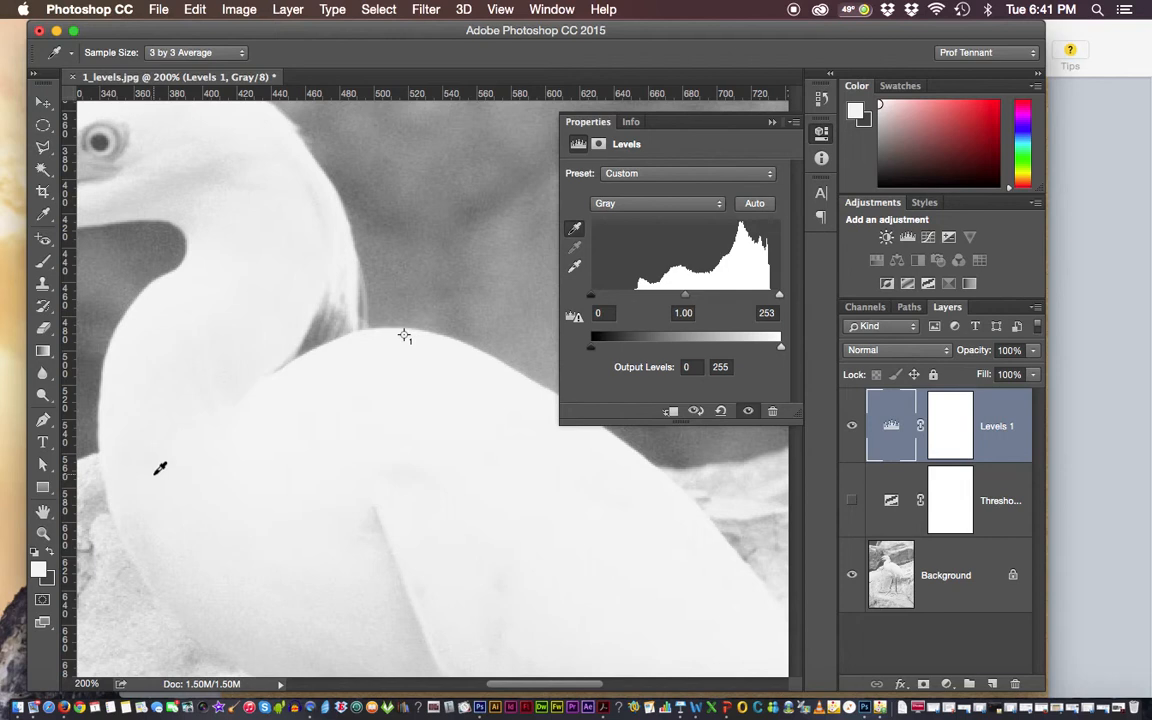
pyautogui.press('space')
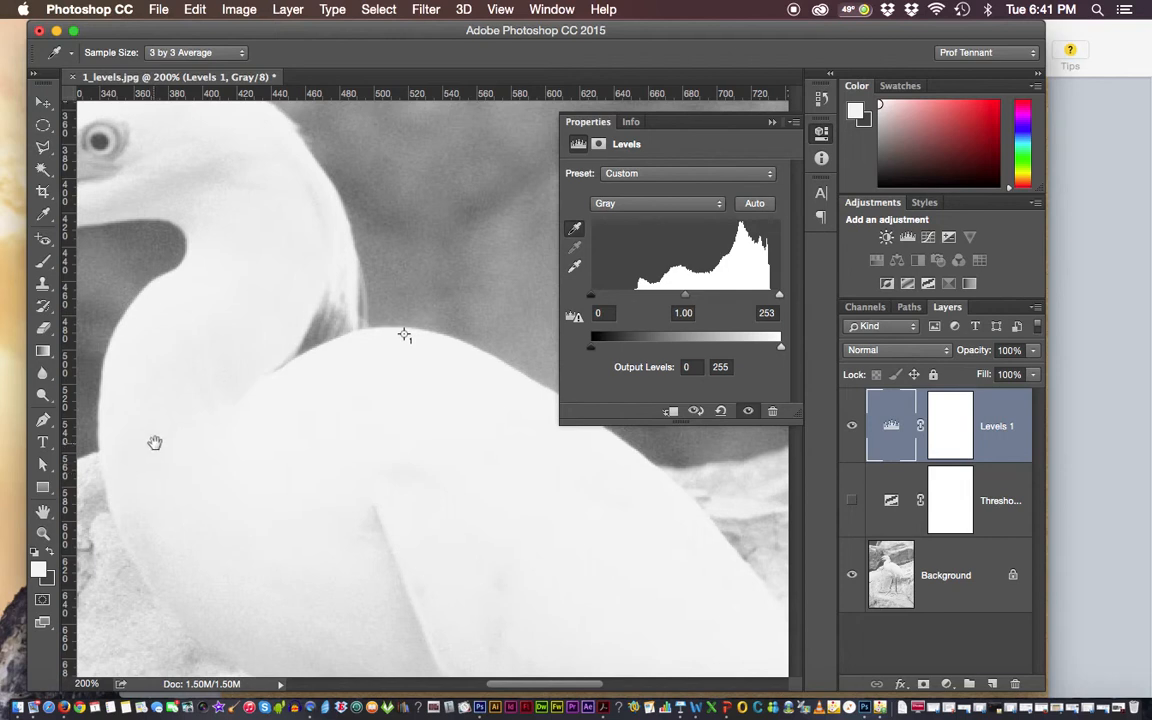
pyautogui.moveTo(154, 442); pyautogui.dragTo(483, 411)
pyautogui.moveTo(283, 442); pyautogui.dragTo(475, 441)
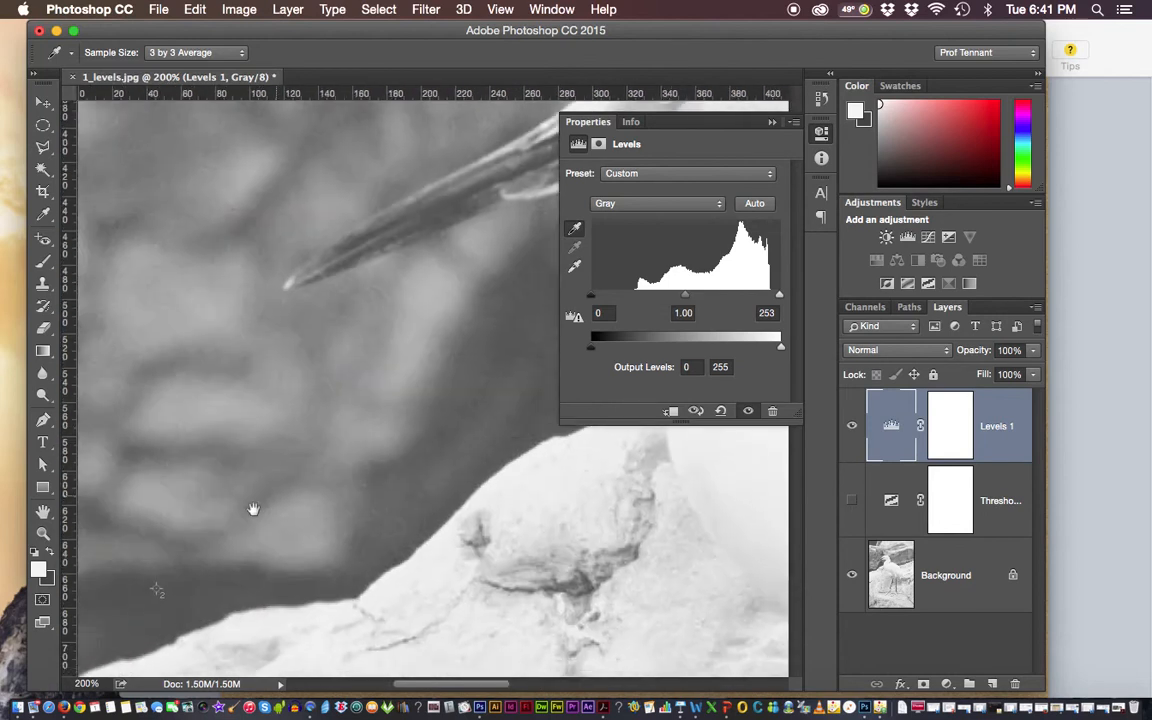
pyautogui.moveTo(252, 507); pyautogui.dragTo(419, 406)
pyautogui.moveTo(341, 522); pyautogui.dragTo(365, 430)
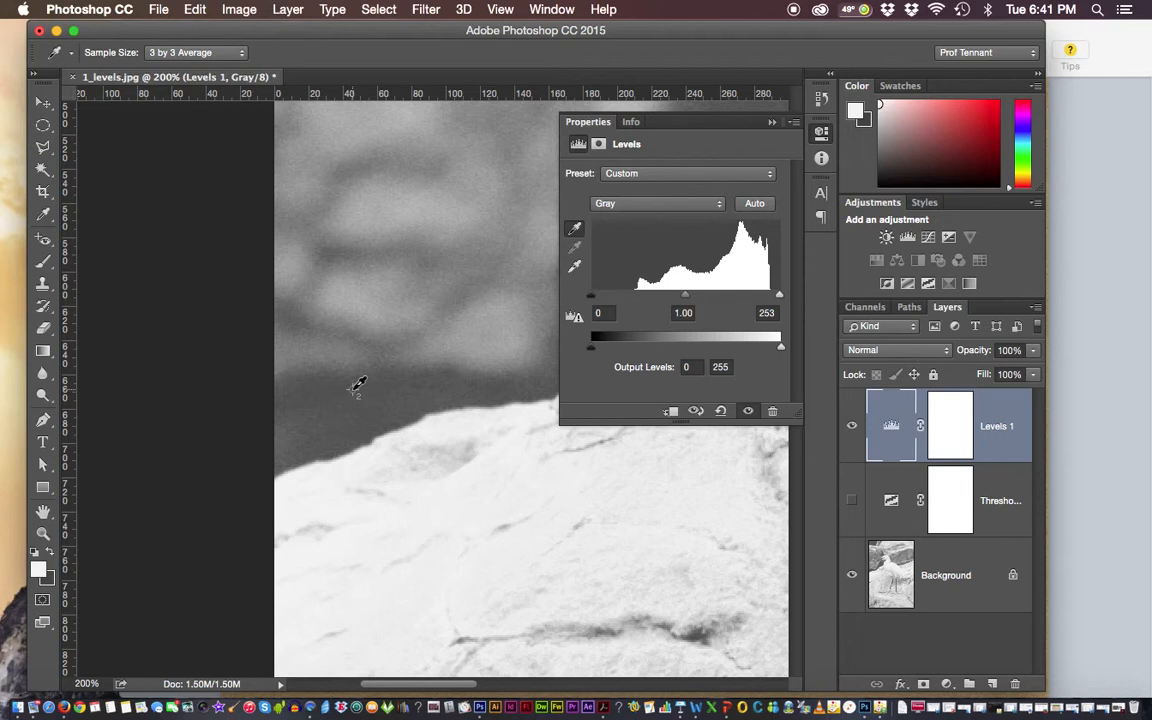
pyautogui.click(358, 385)
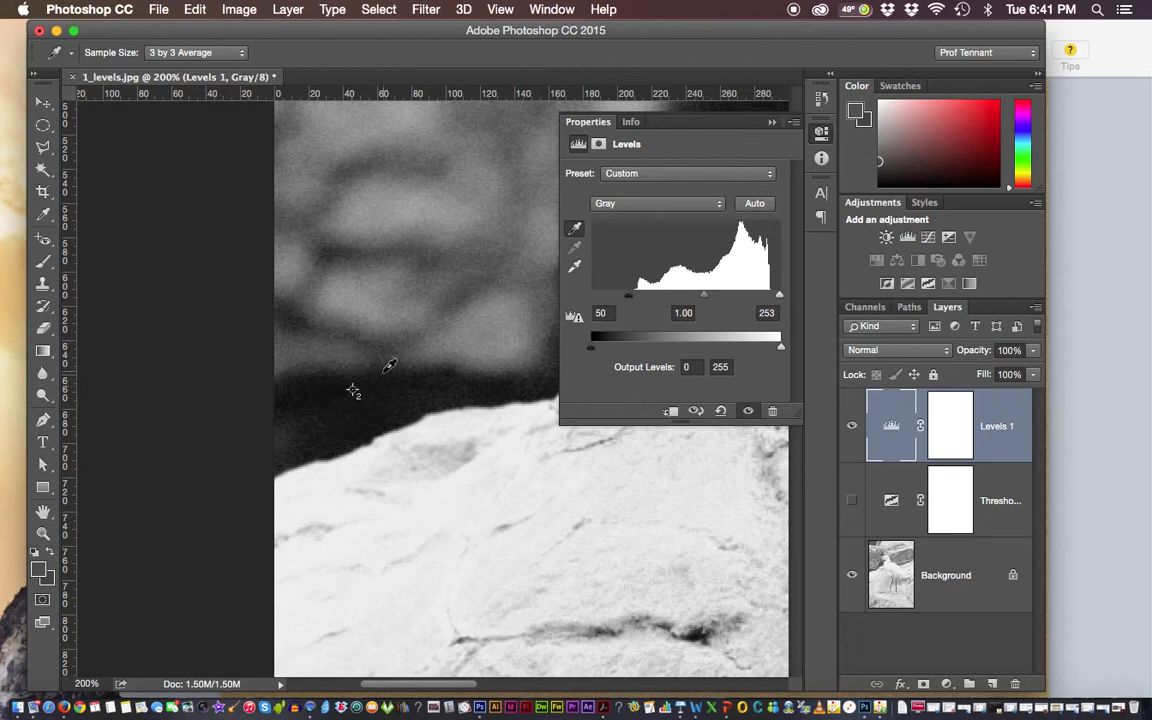
# Step: Check the Info readings at color samplers 1 and 2, and fit the whole image in view
pyautogui.click(821, 160)
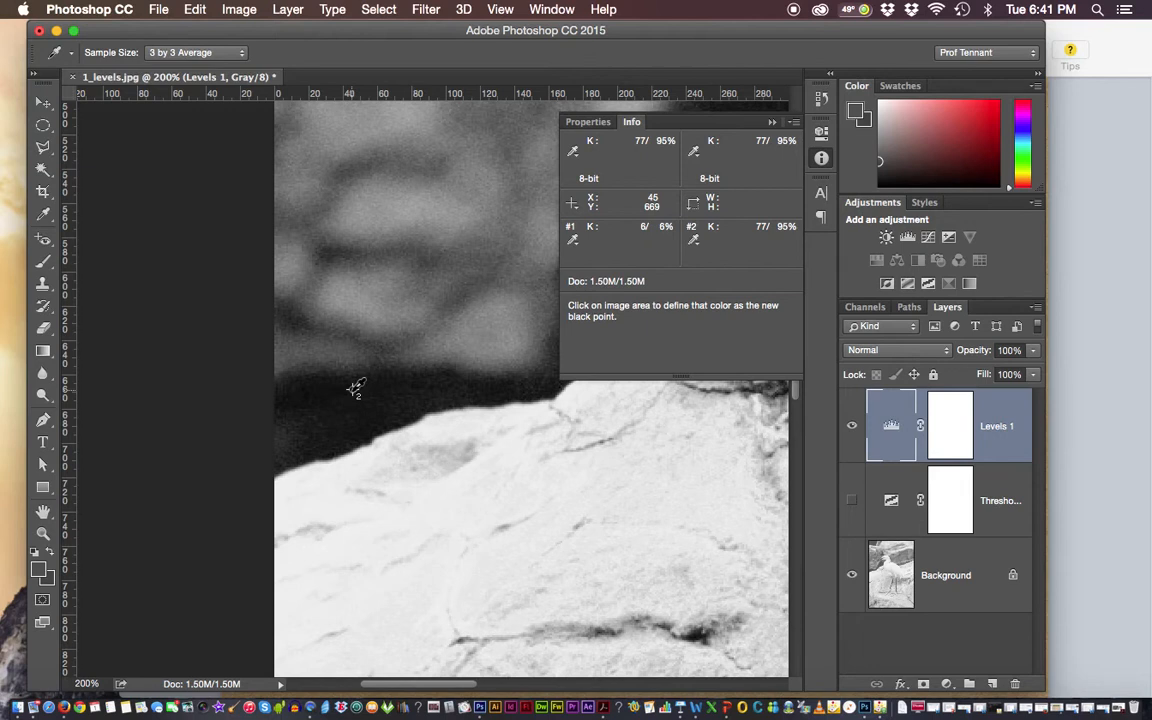
pyautogui.press('v')
pyautogui.press('super+0')
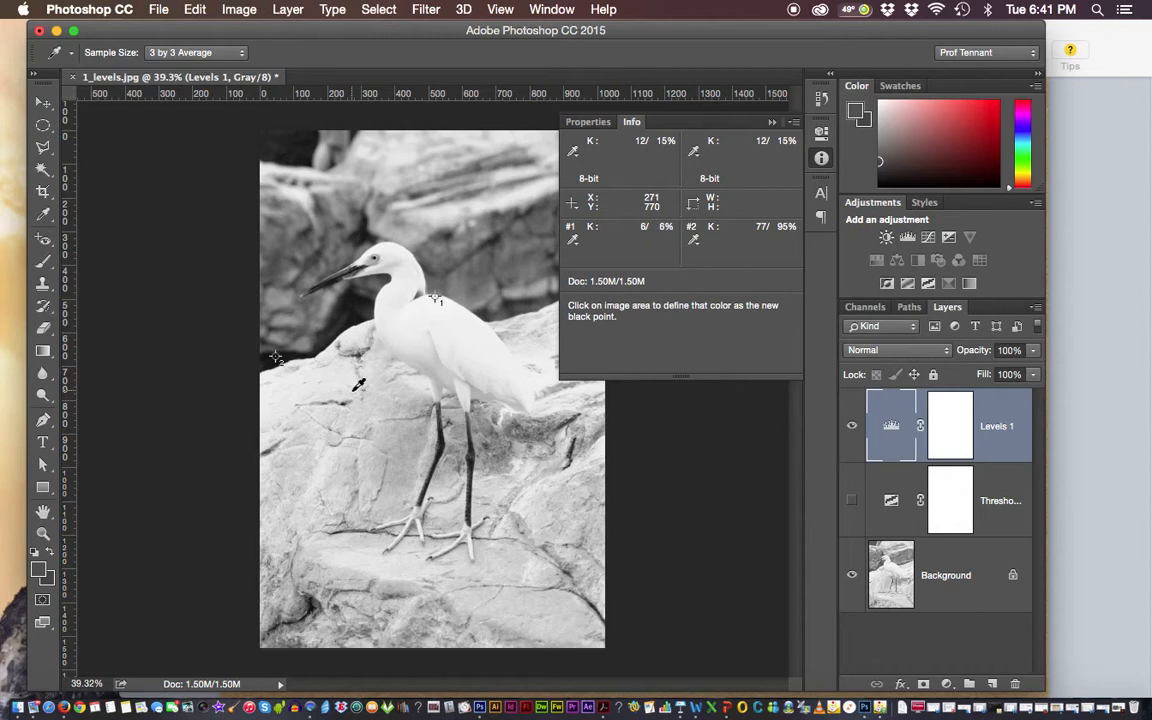
# Step: Collapse the Info readings and toggle the Levels 1 layer's visibility off and on to compare the photo before and after correction
pyautogui.click(772, 122)
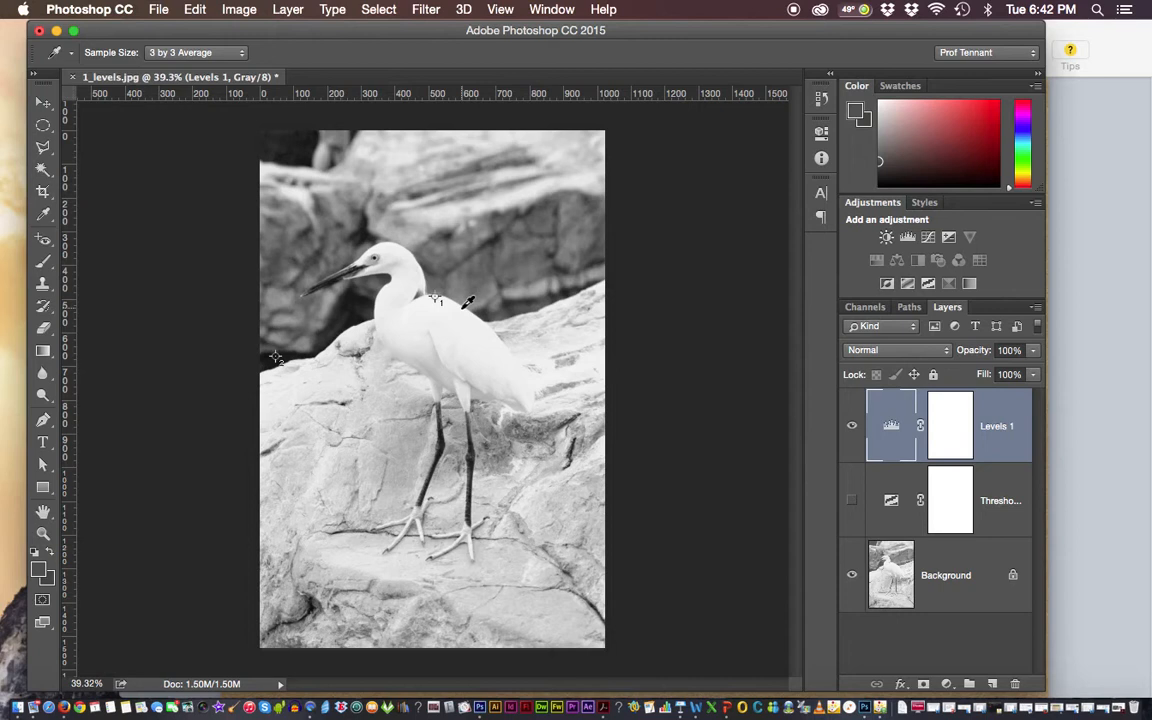
pyautogui.click(852, 428)
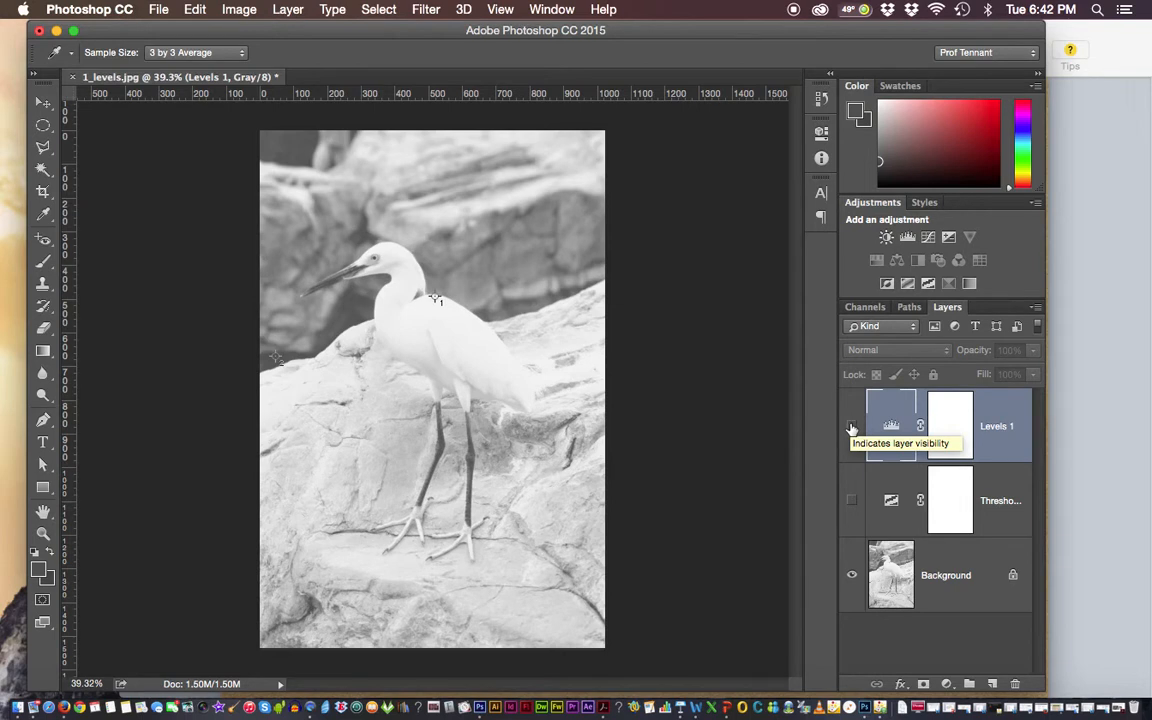
pyautogui.click(851, 428)
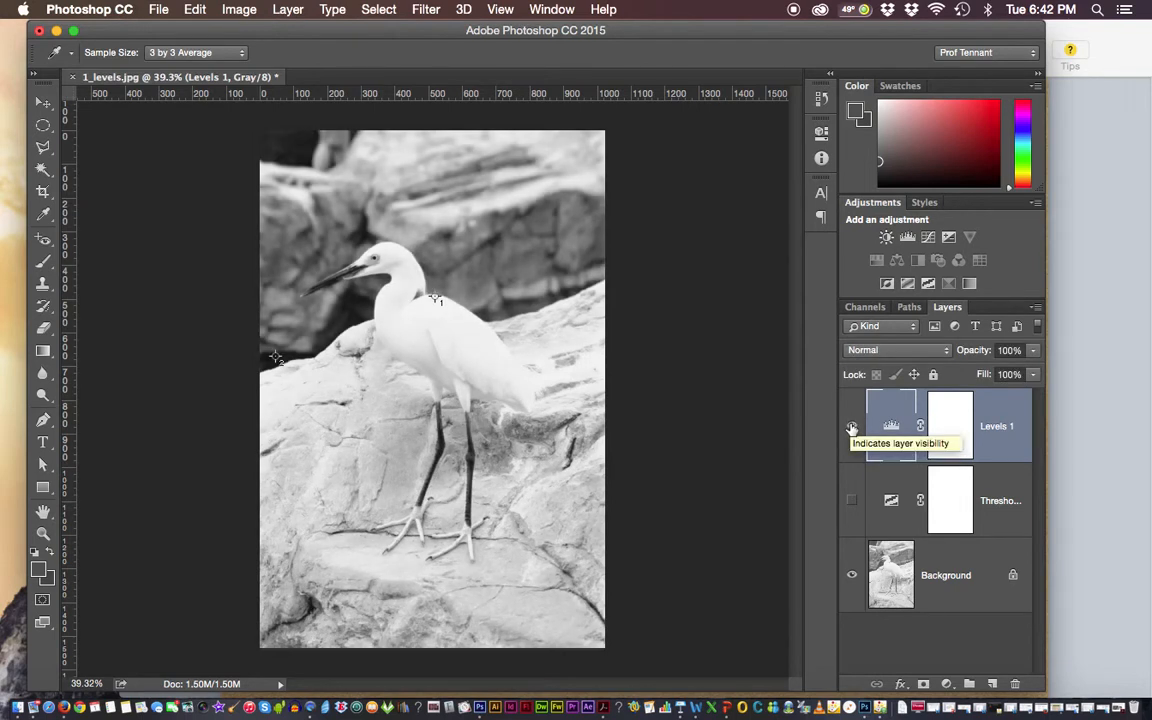